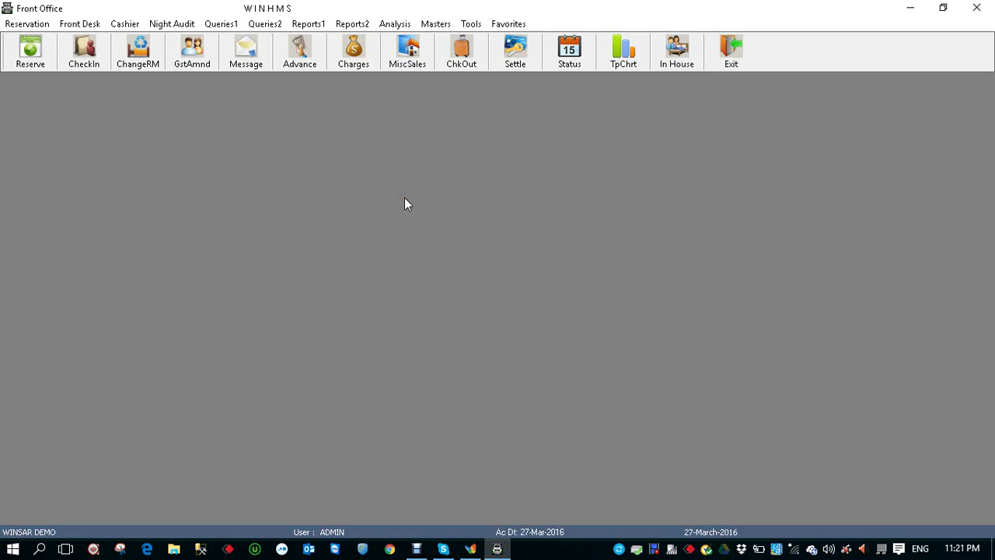
Start a new reservation for one Classic Sea View room, 7 nights from 27/03/16 to 03/04/16
click(31, 59)
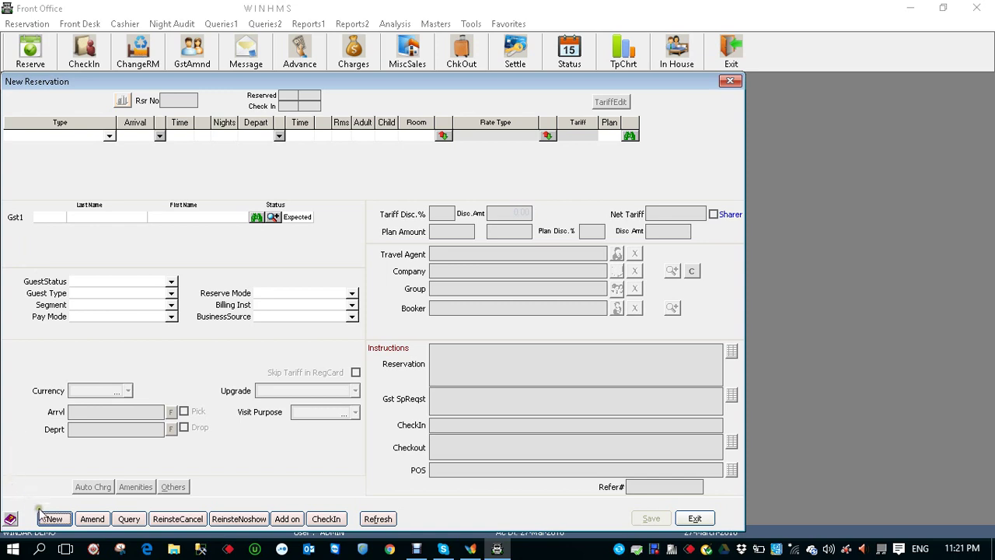
click(53, 519)
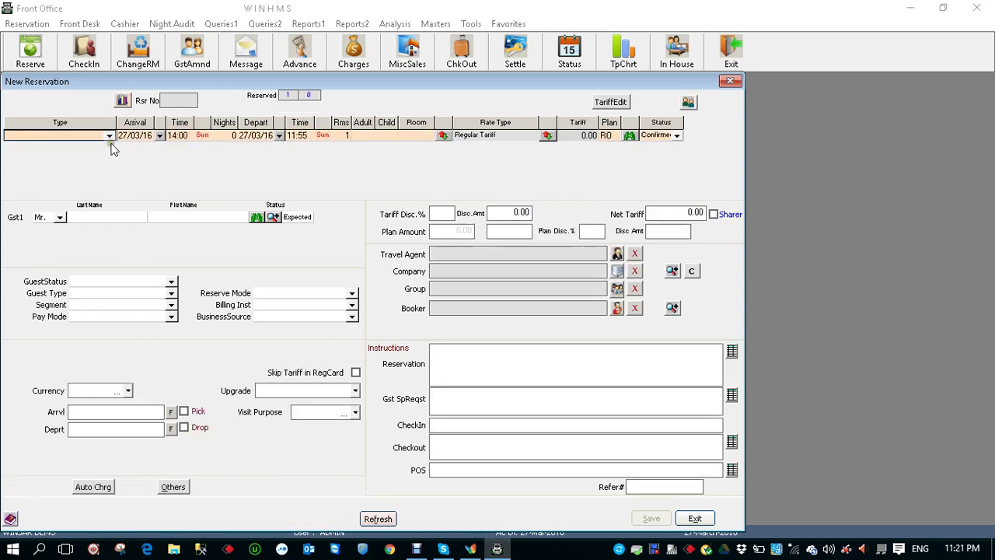
click(108, 136)
click(89, 145)
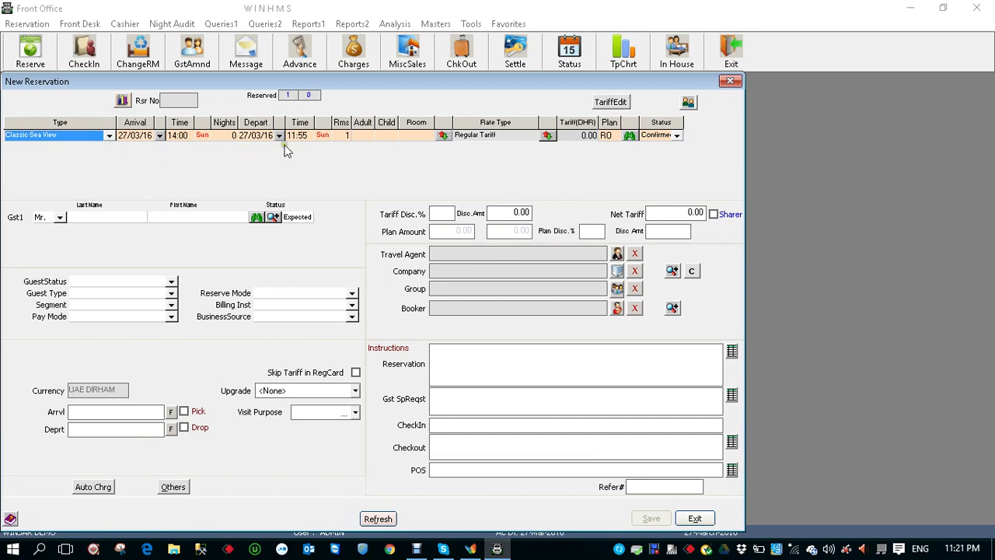
click(220, 135)
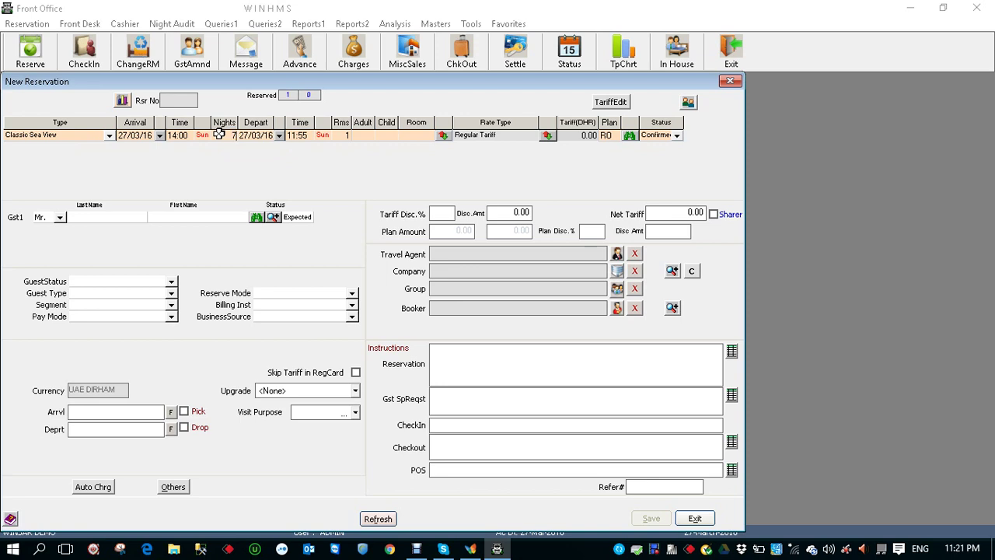
key(Tab)
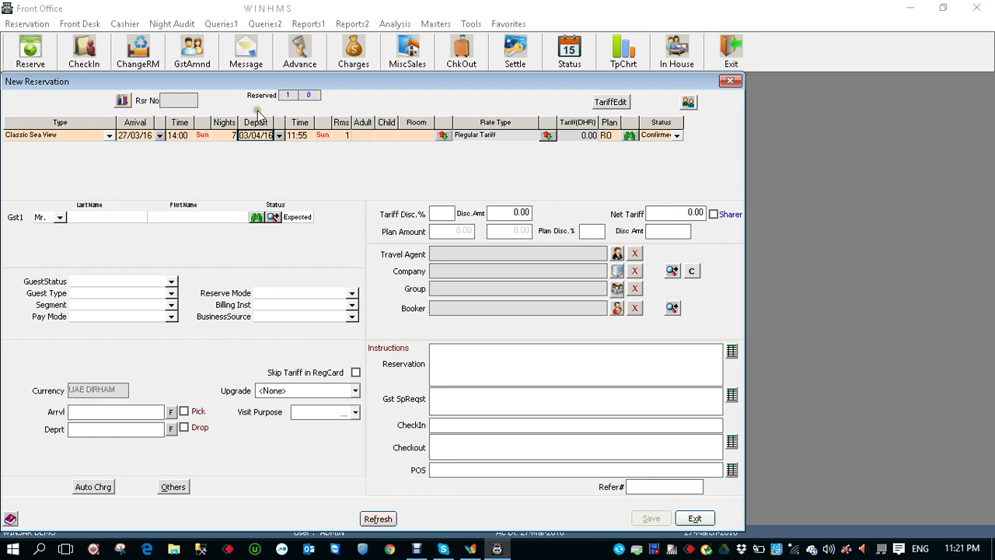
click(363, 135)
In Tariff Edit, set the first night to 500.00 and apply it to every night
click(618, 105)
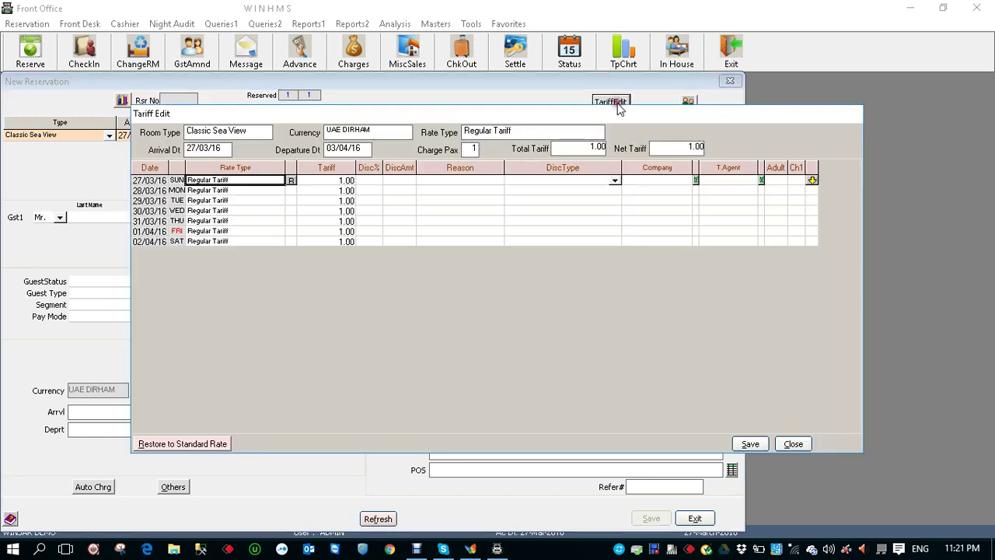
click(326, 180)
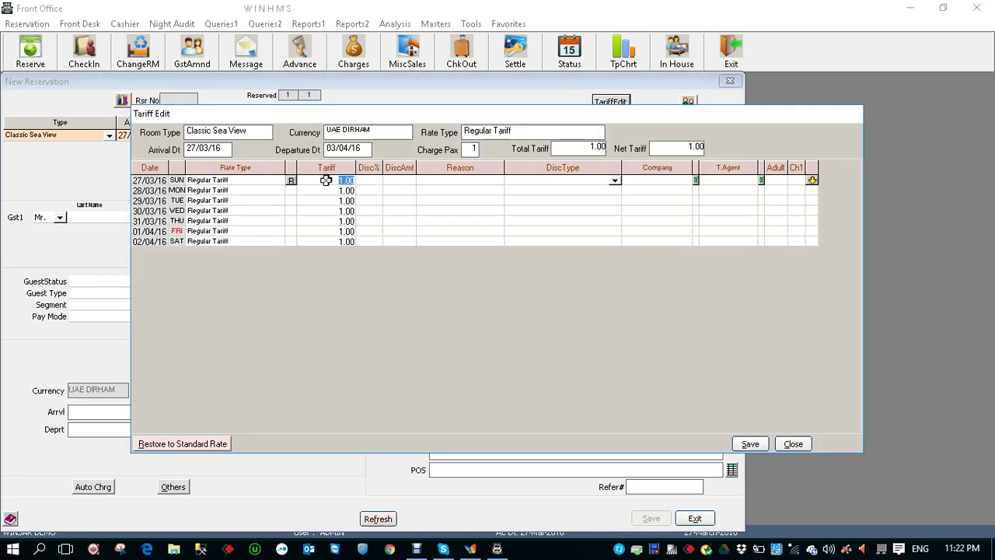
text(500)
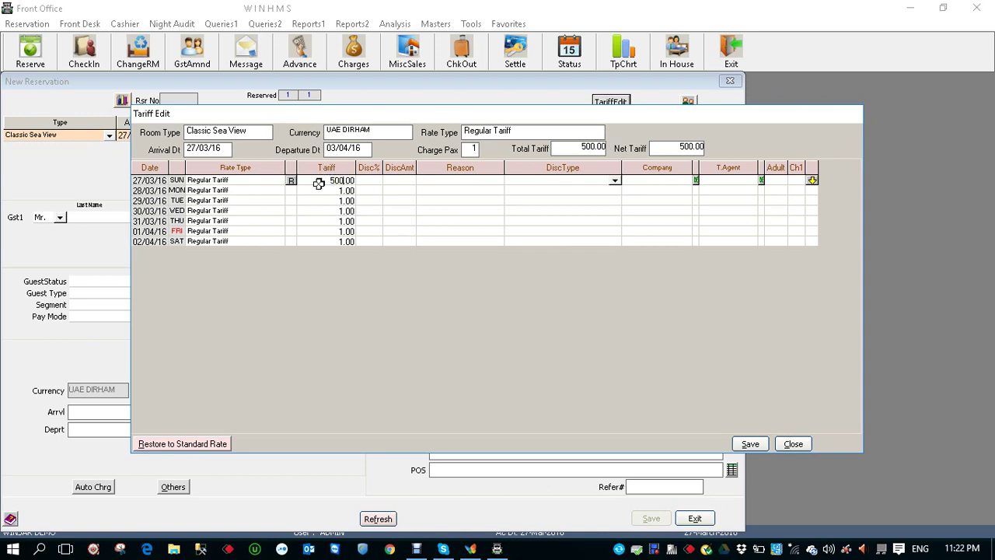
click(335, 257)
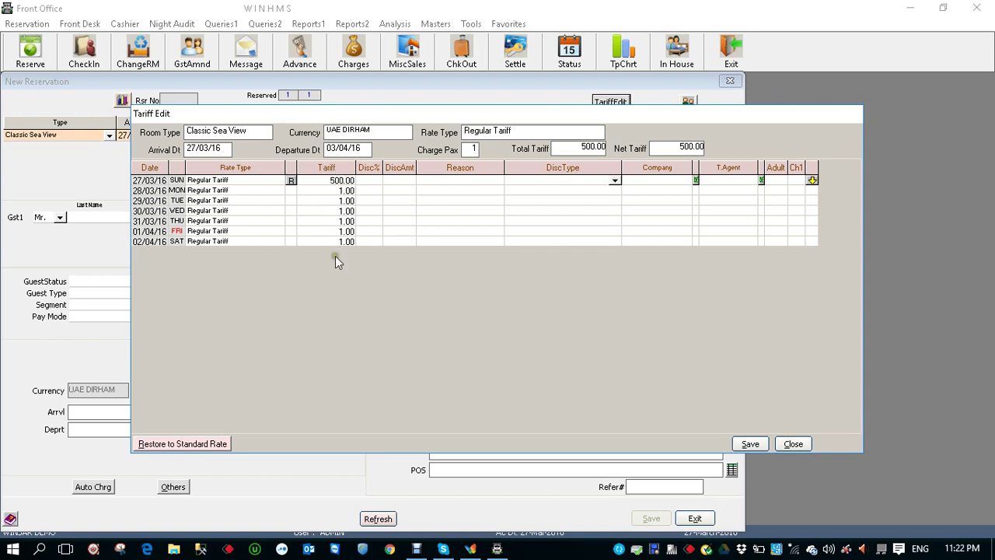
click(812, 181)
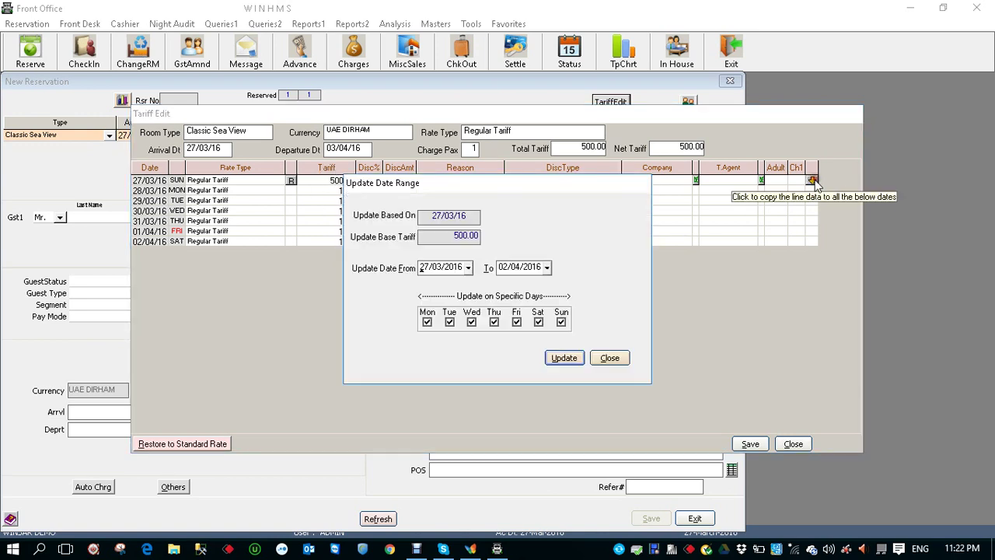
click(564, 358)
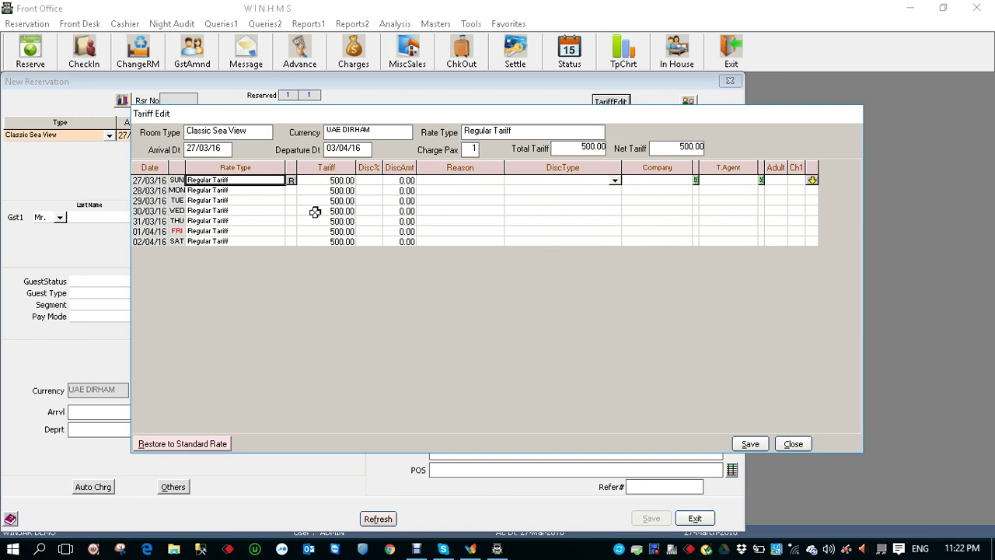
Change the rate to 550.00 from 30/03/16 onward and save the tariffs
click(311, 212)
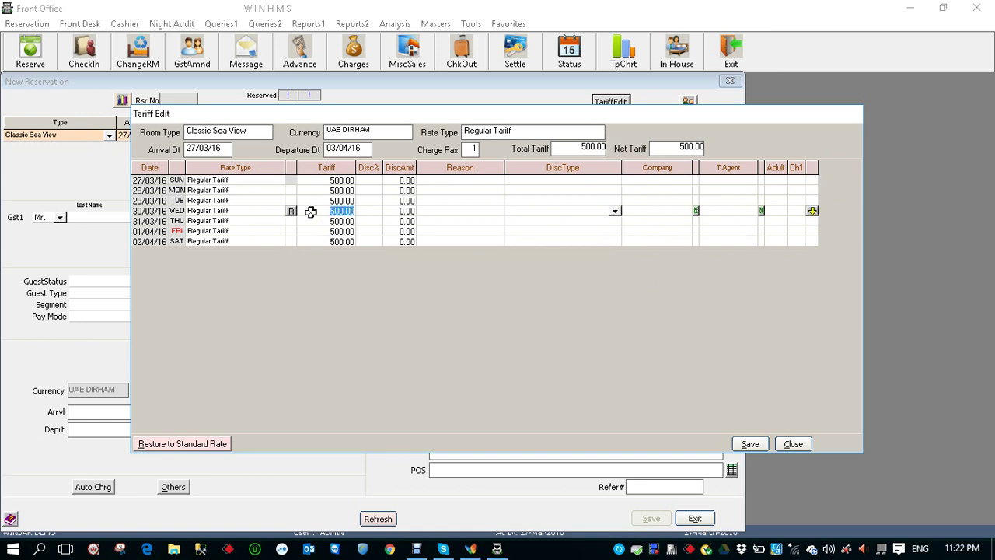
text(55)
click(813, 211)
click(566, 356)
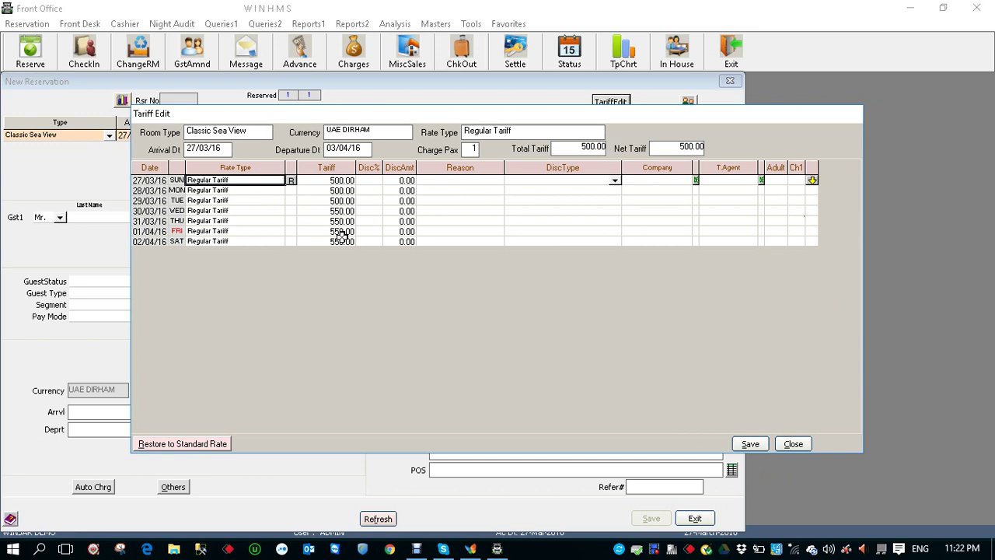
click(750, 443)
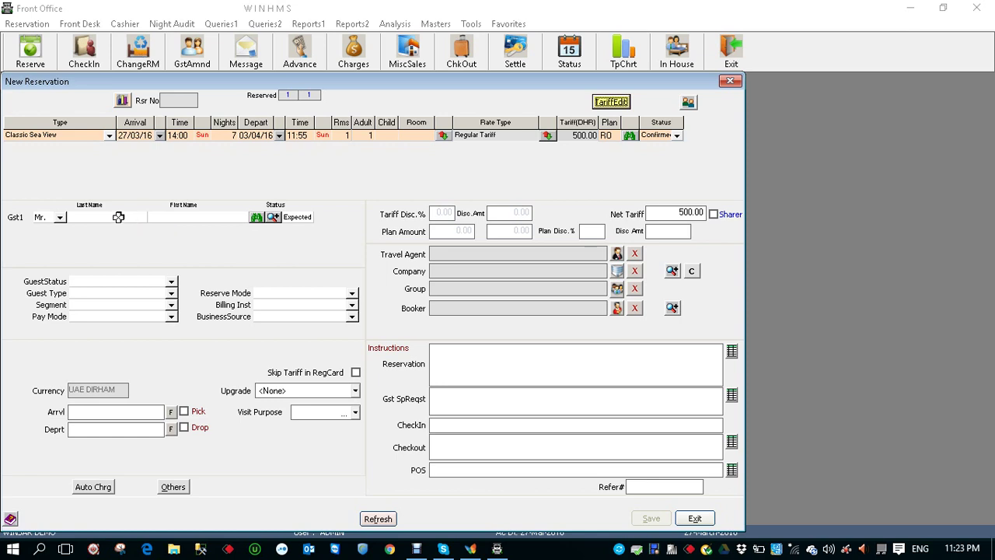
Enter the guest's last and first name, create them as a new guest, and open their profile
click(118, 217)
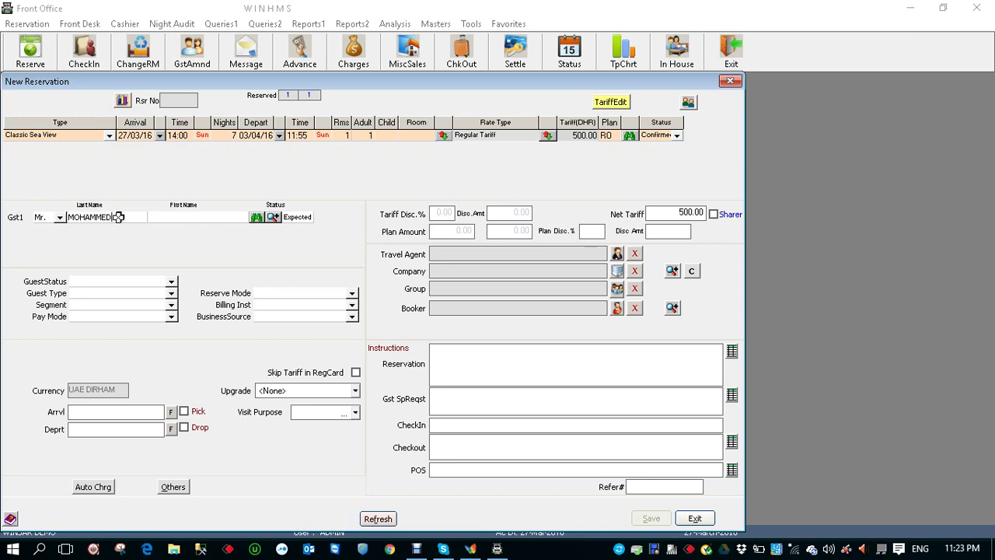
key(Tab)
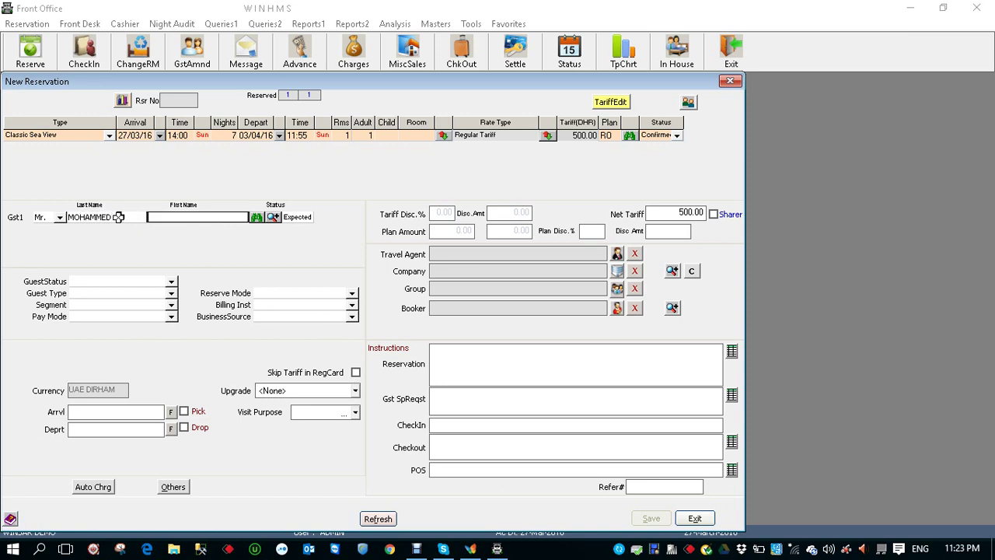
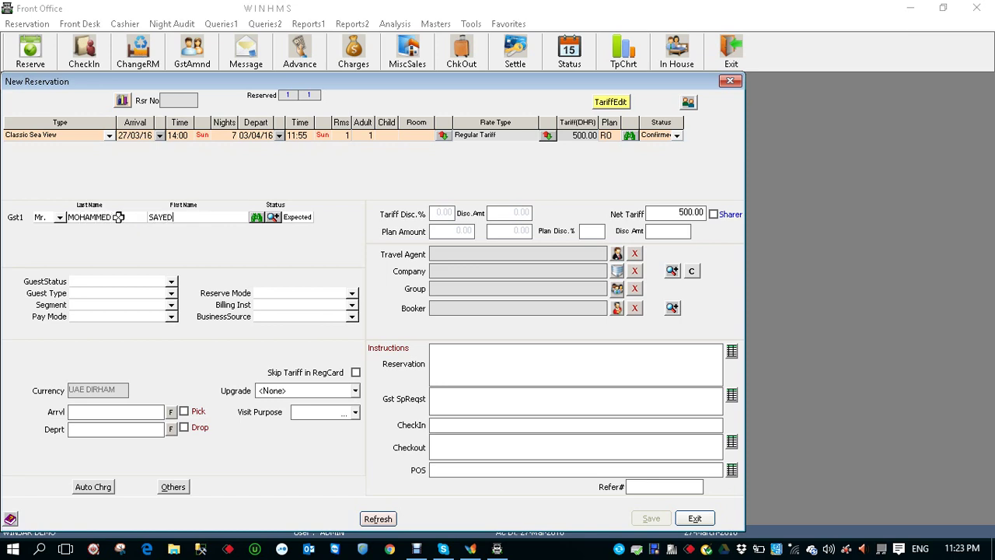
key(Return)
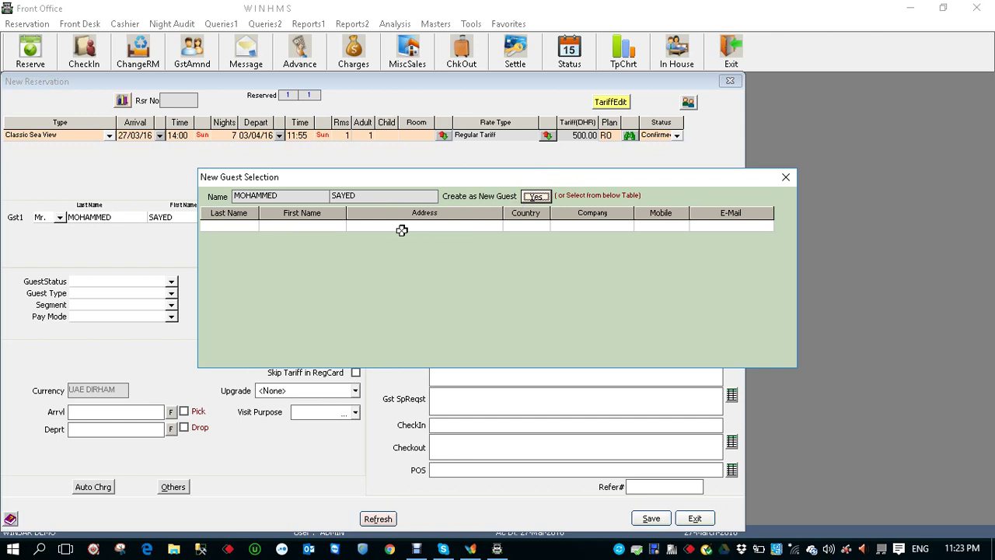
click(537, 197)
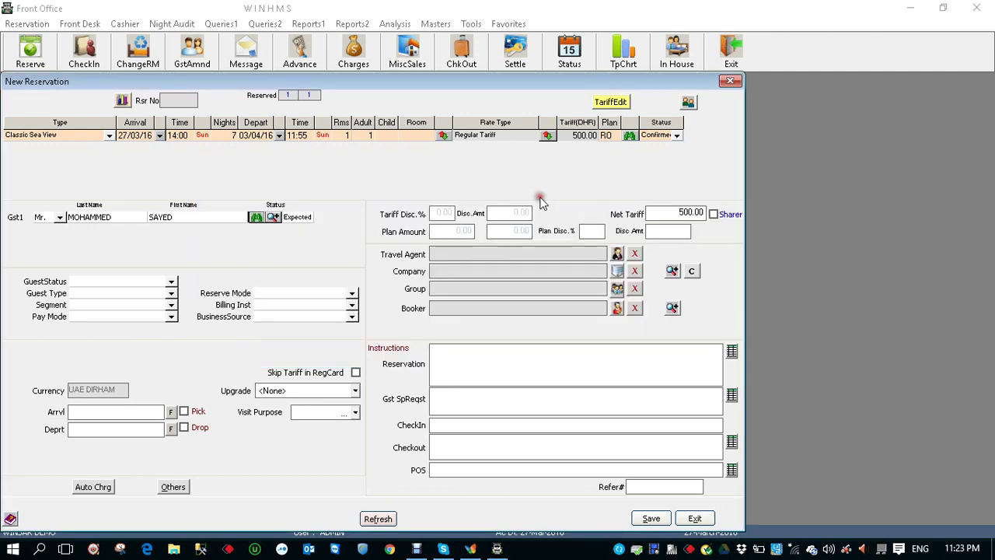
click(273, 217)
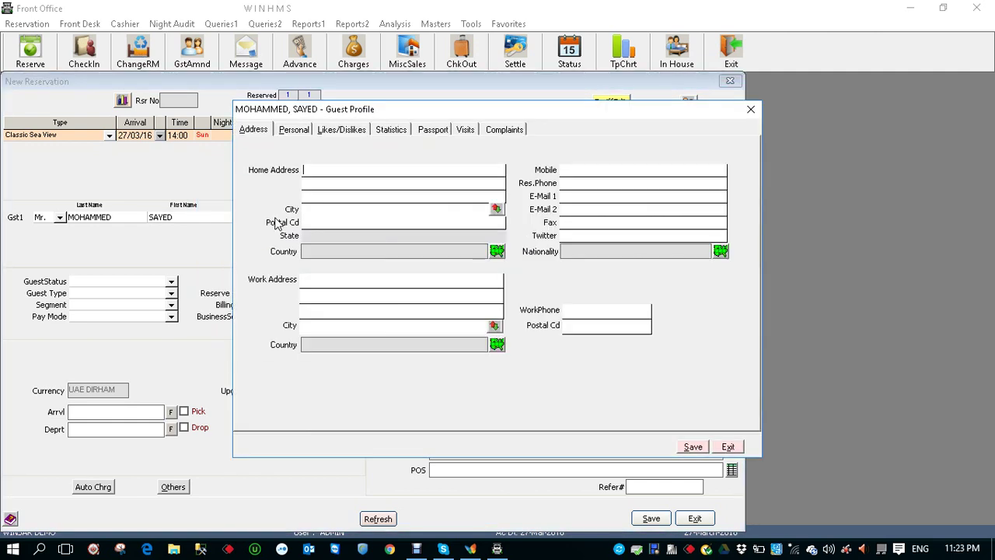
Set the guest's country to United Arab Emirates, then view the Personal and Likes/Dislikes pages
click(497, 251)
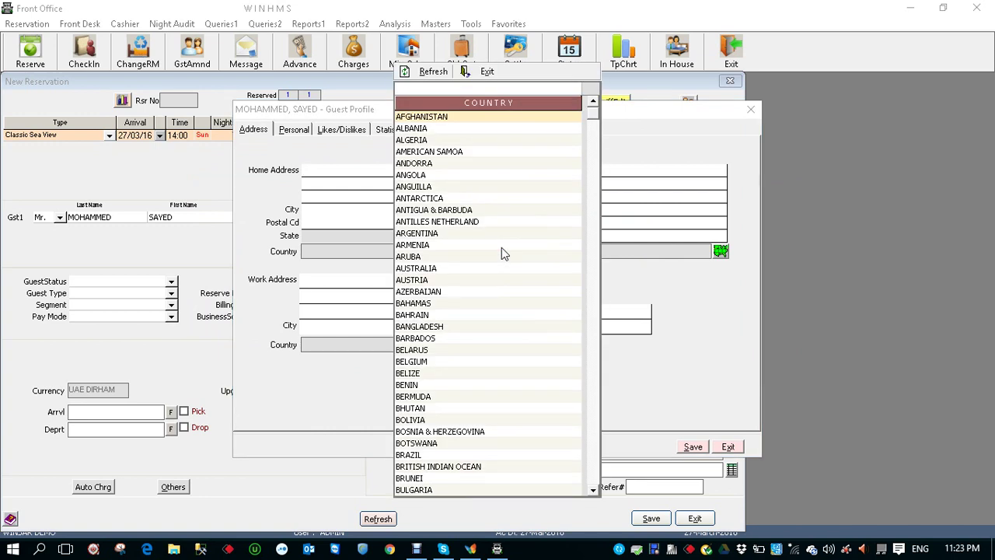
click(450, 87)
text(UNI)
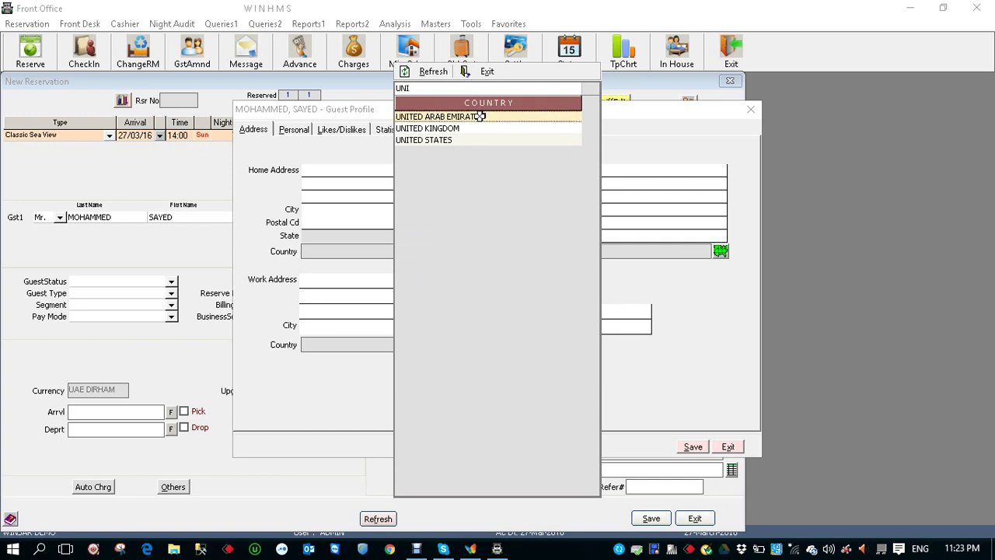
double_click(476, 117)
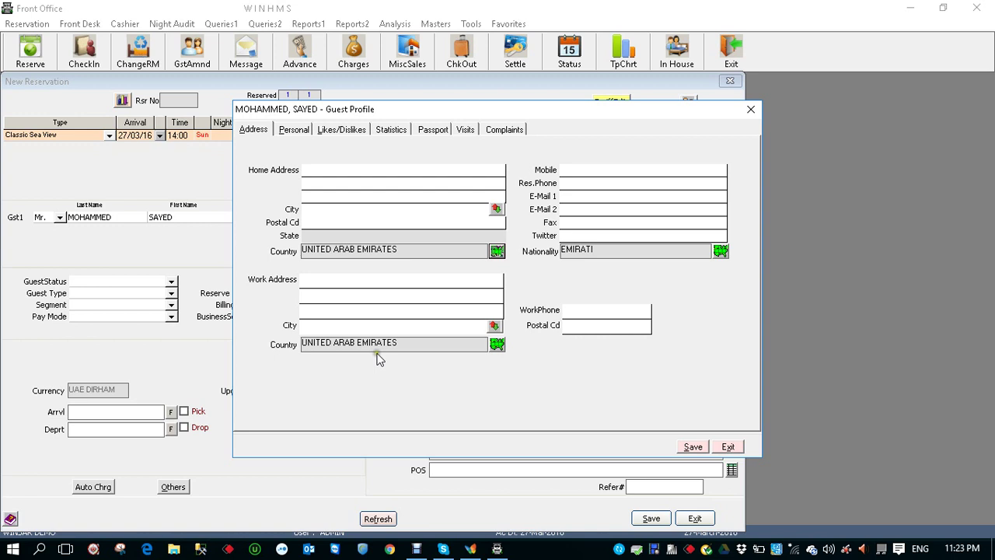
click(295, 130)
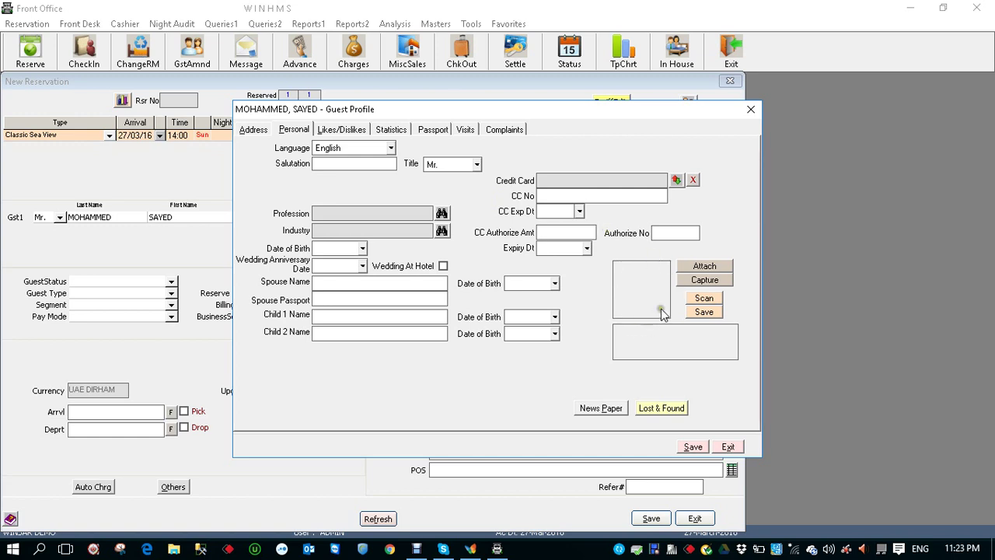
click(349, 129)
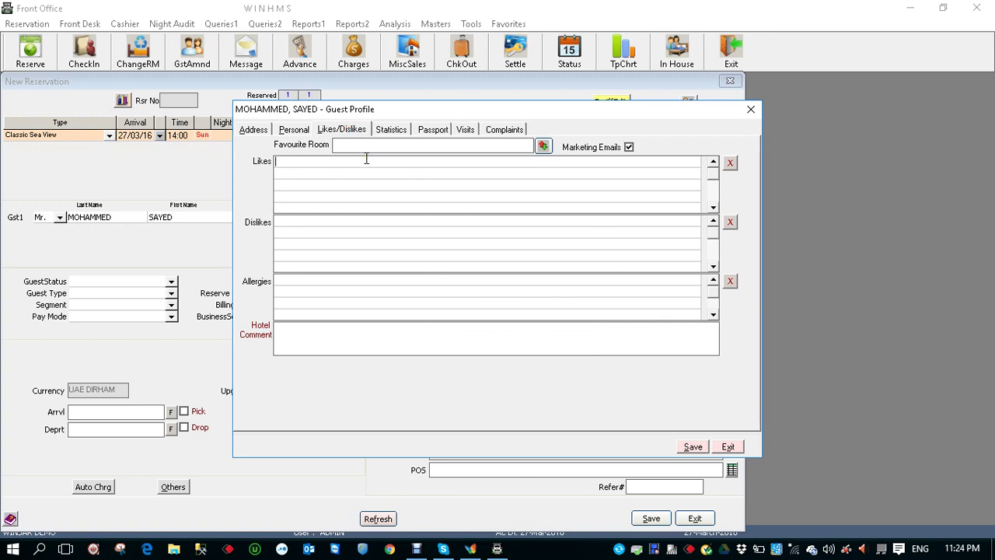
Record SEA SIDE ROOMS as a like and SEA FOOD ALLERGY as an allergy, then view Statistics
click(366, 159)
text(SEA SIDE ROOMS)
click(364, 279)
text(S)
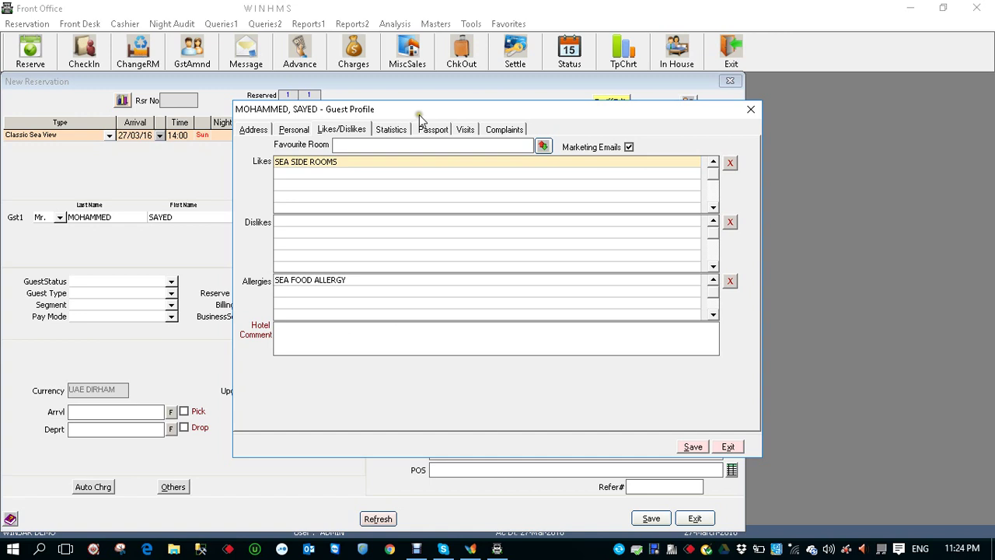
click(392, 129)
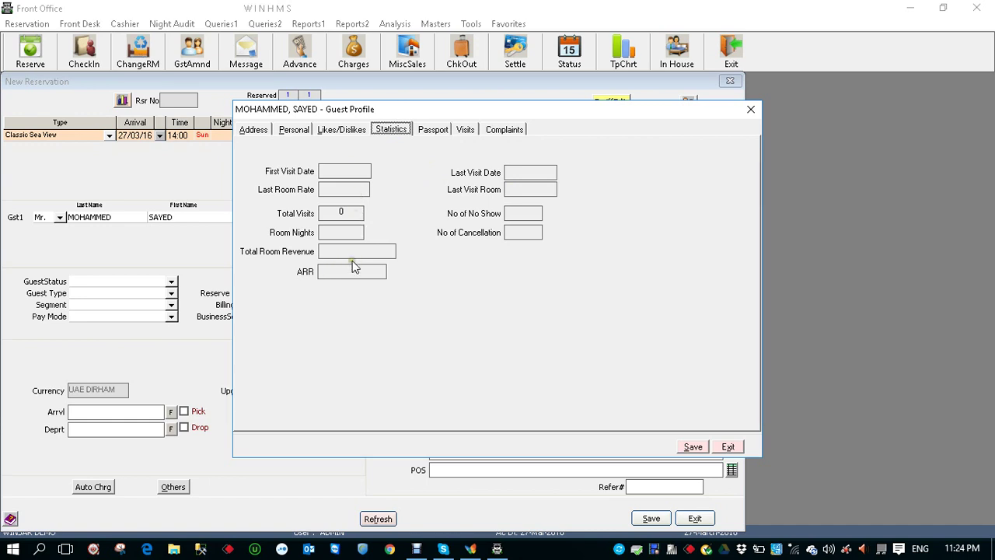
Enter the guest's passport number on the Passport page
click(436, 129)
click(381, 176)
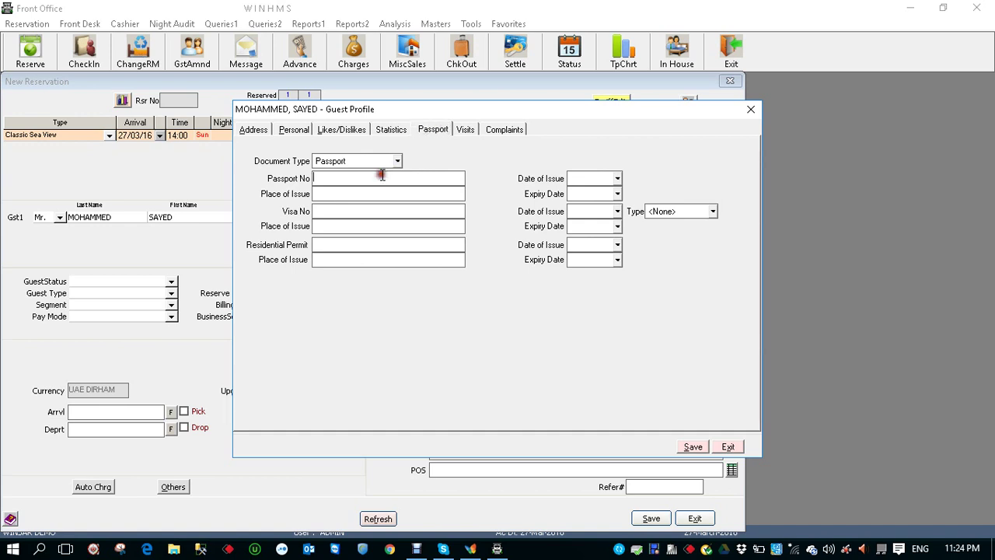
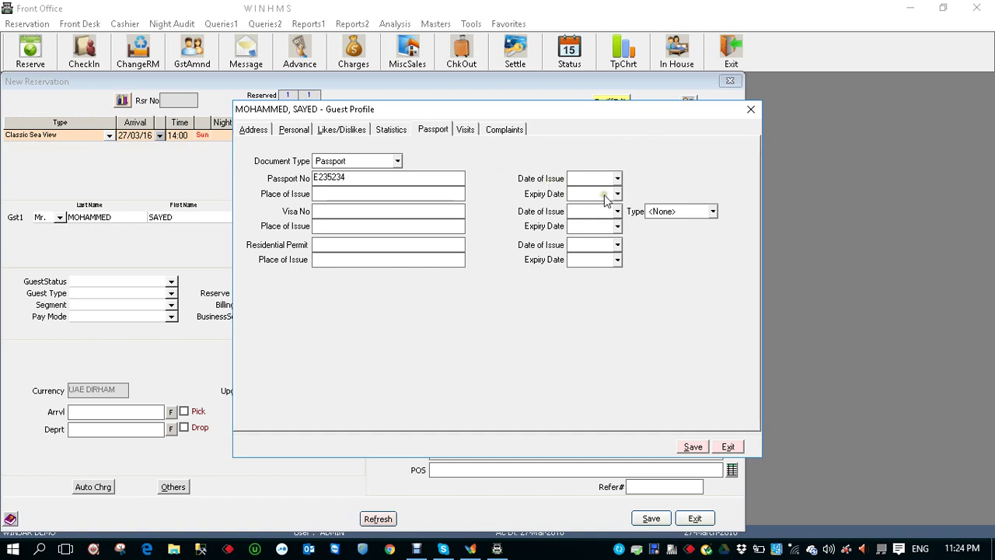
Display the guest's Visits and Complaints lists, then return to the Address page
click(465, 129)
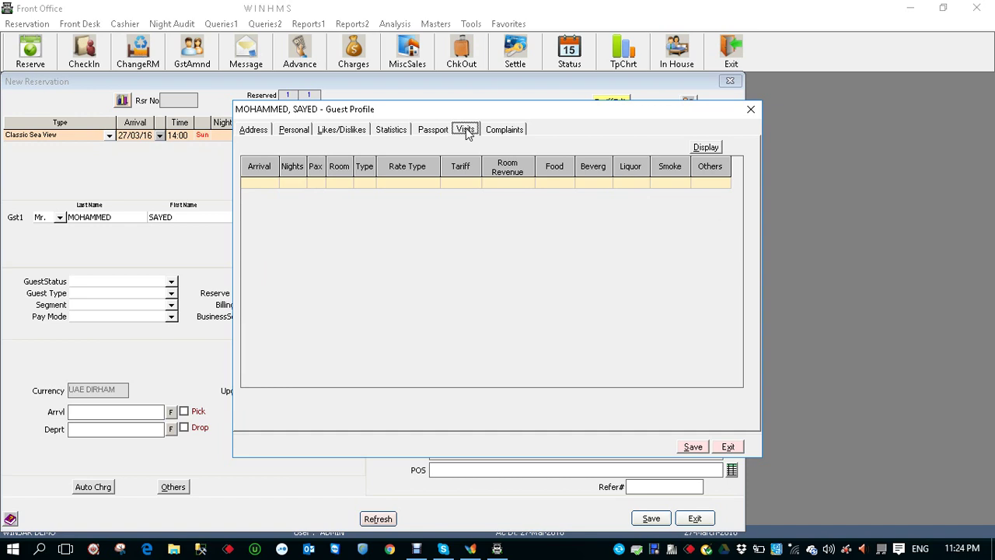
click(704, 147)
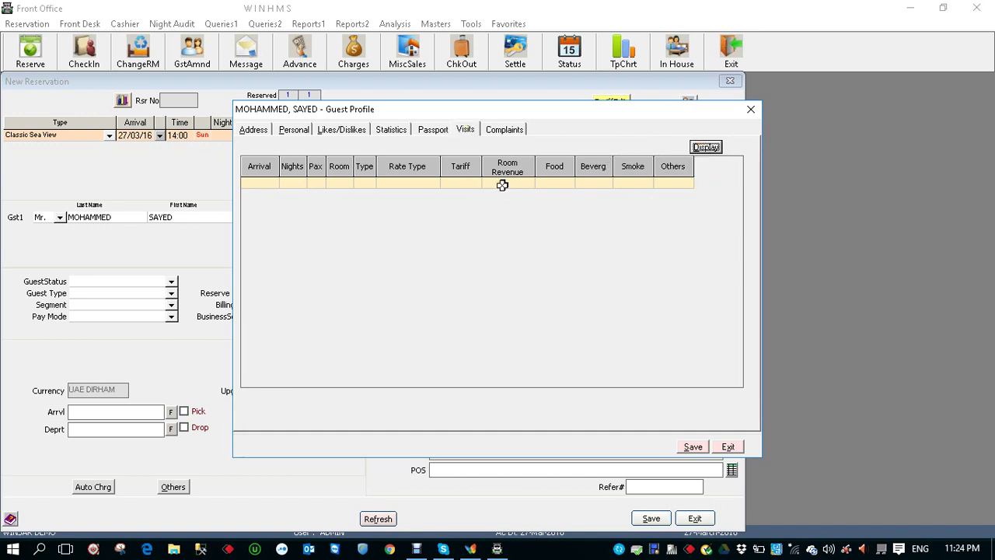
click(507, 130)
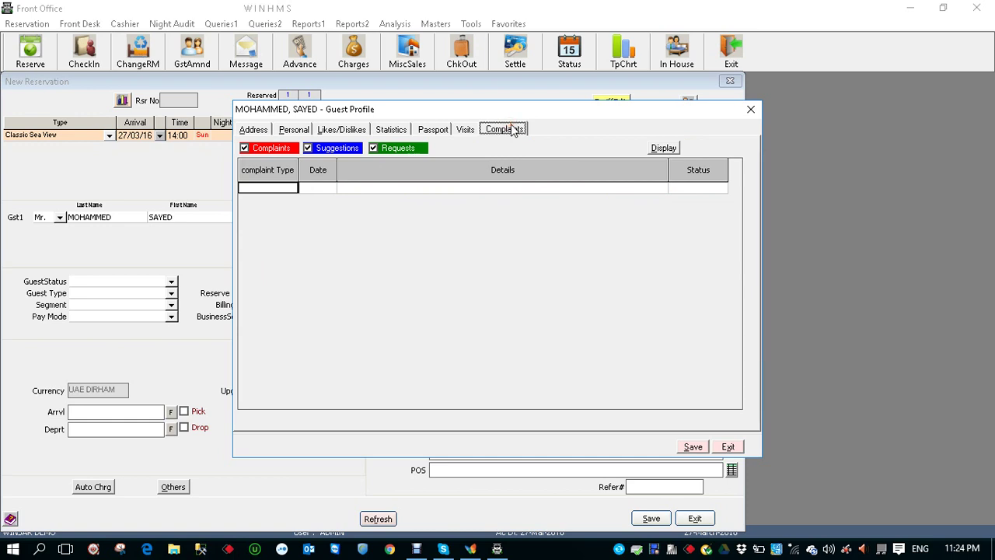
click(670, 149)
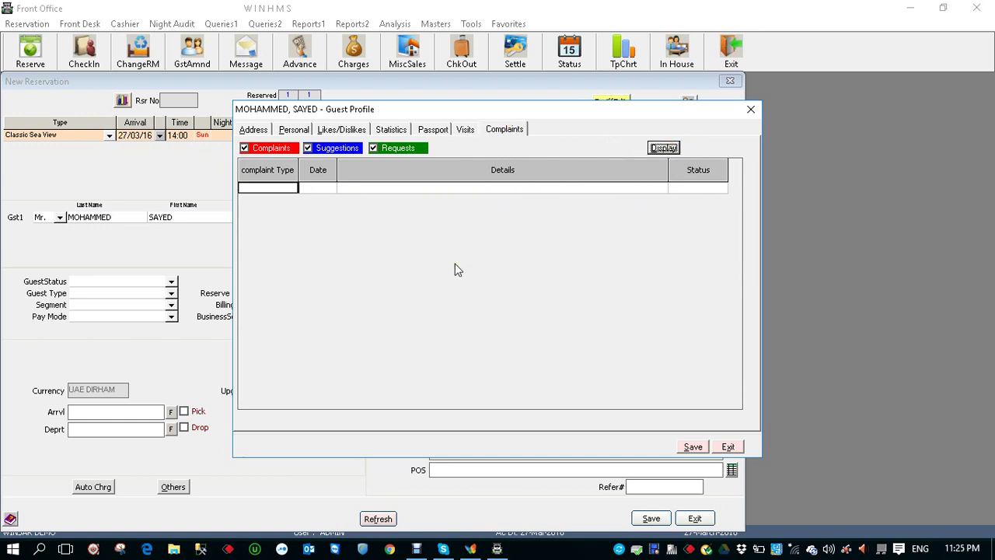
click(254, 131)
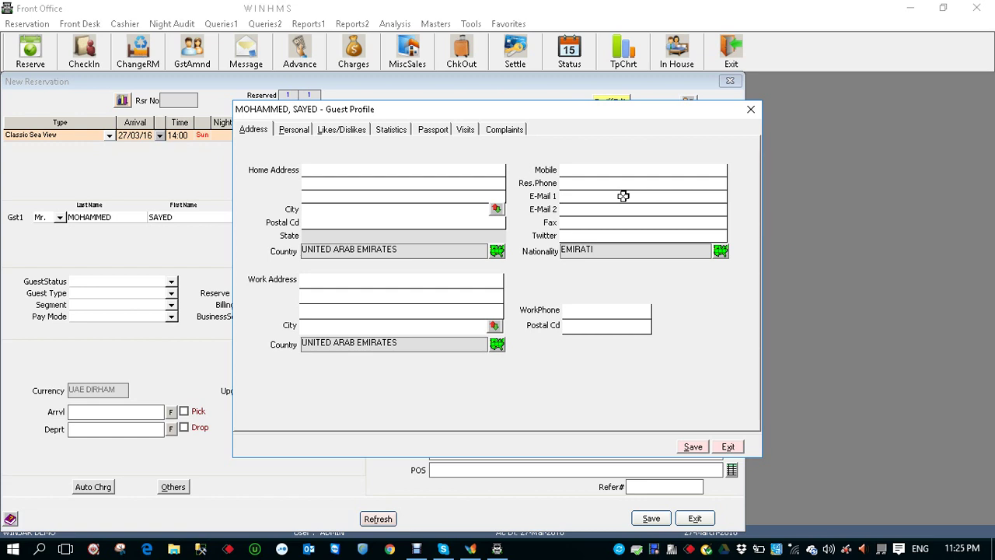
Save the profile and set guest status Regular, guest type Corporate, segment Corporate, payment Cash
click(691, 448)
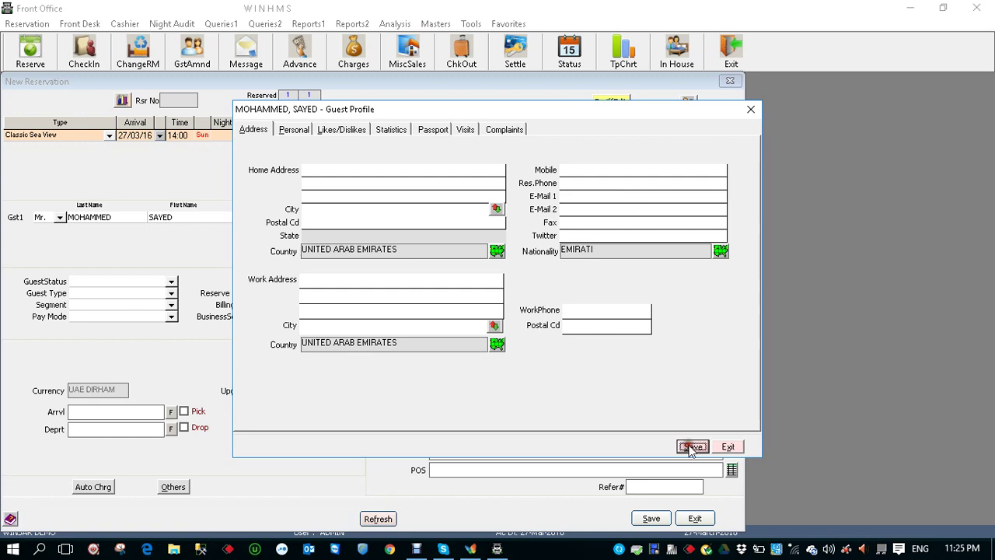
click(172, 283)
click(114, 298)
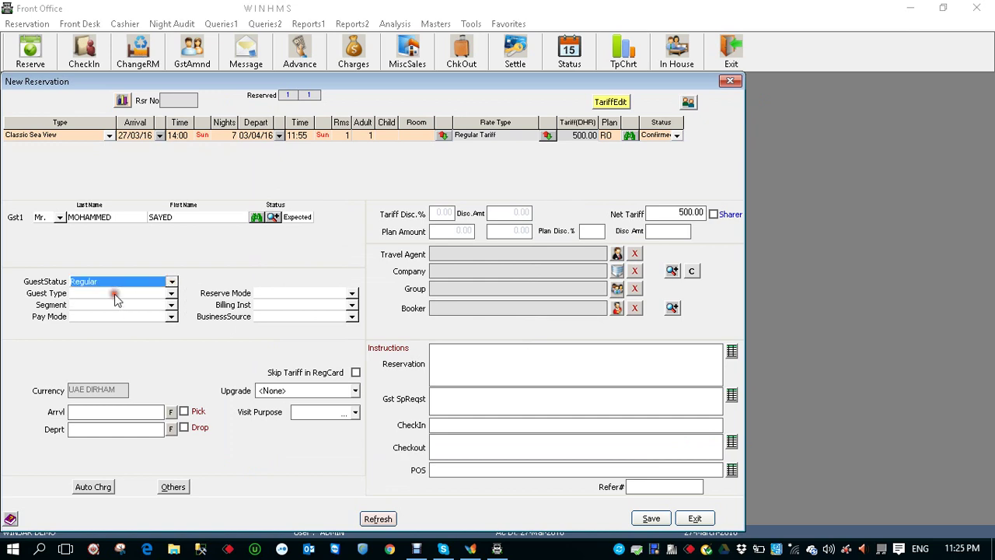
click(171, 294)
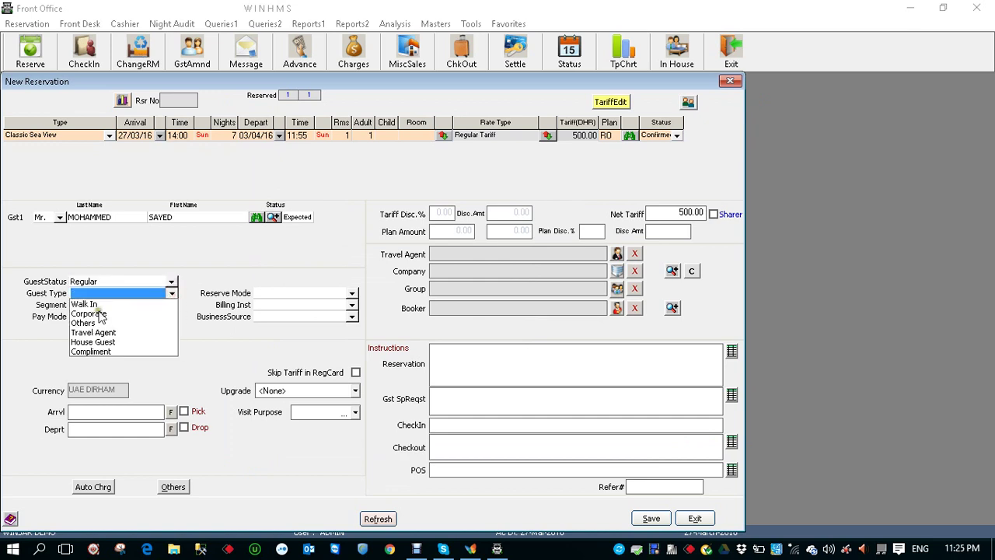
click(99, 314)
click(173, 305)
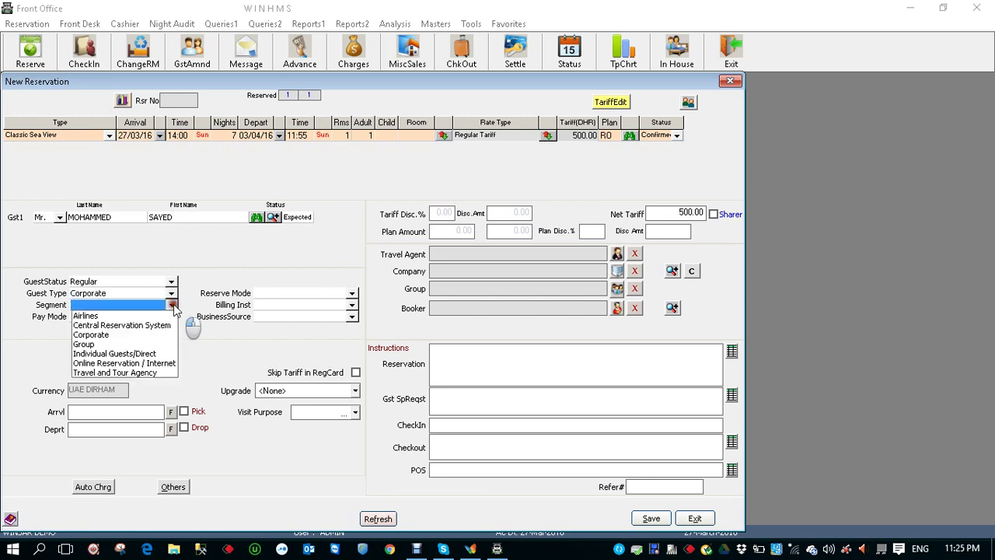
click(95, 334)
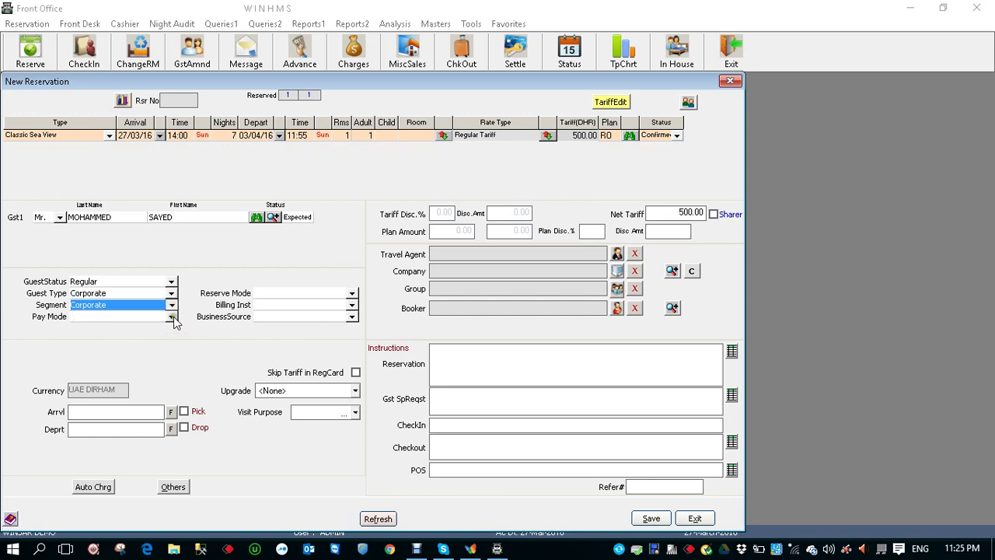
click(172, 317)
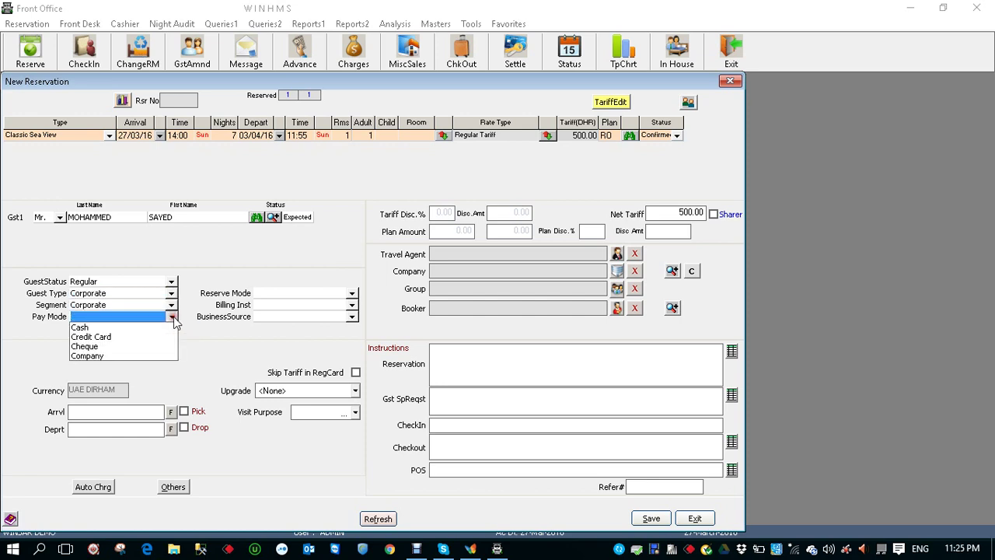
click(84, 328)
Set reserve mode Telephone, billing Guest Direct and business source Corporate
click(352, 293)
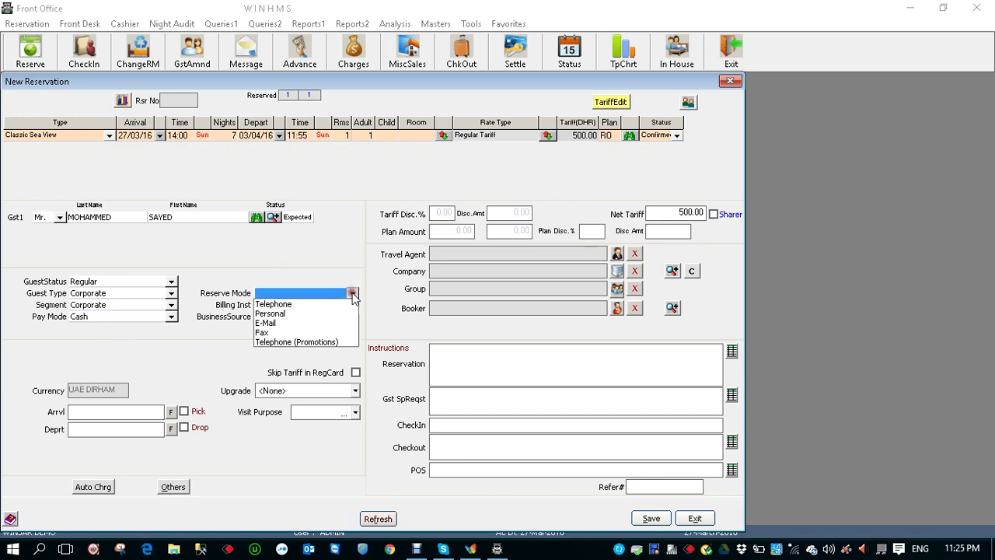
click(287, 304)
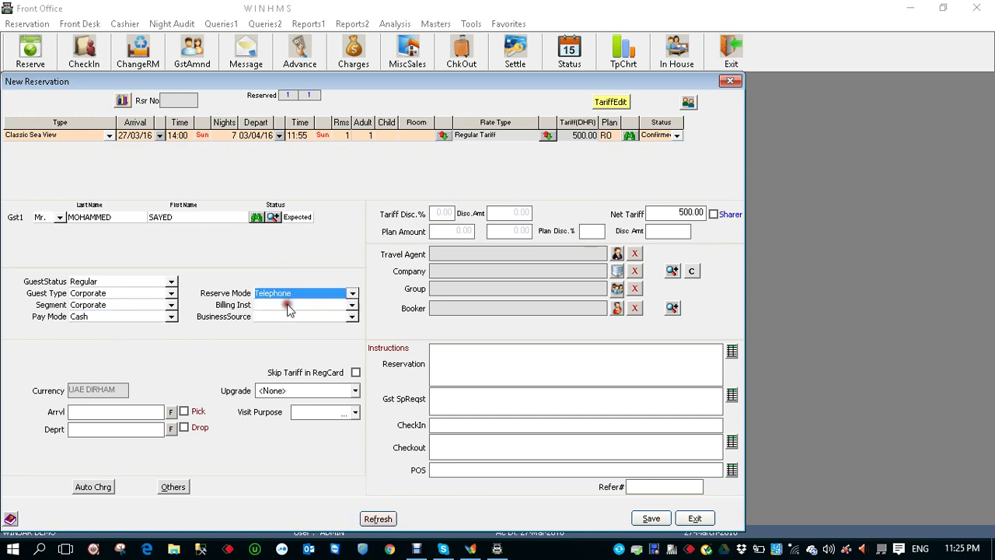
click(352, 306)
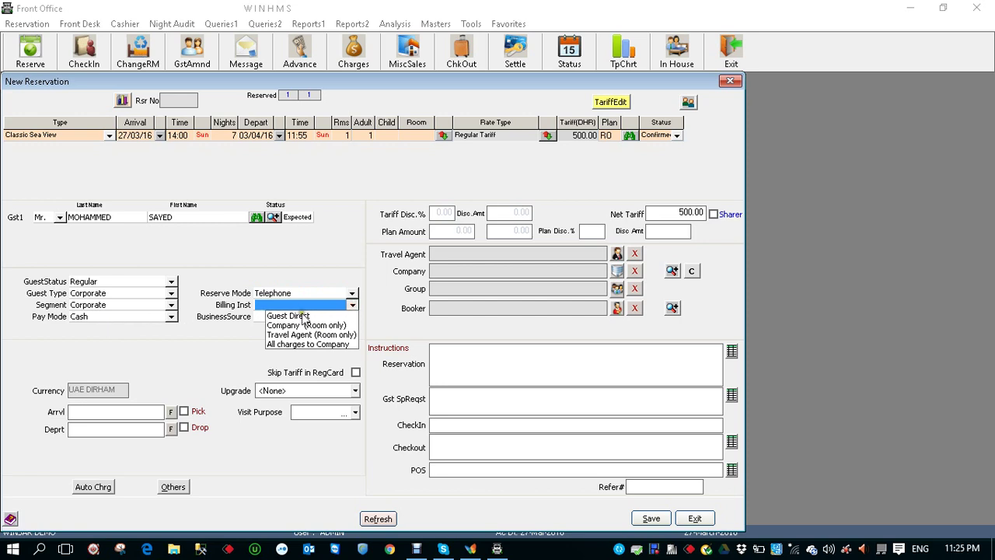
click(301, 315)
click(352, 317)
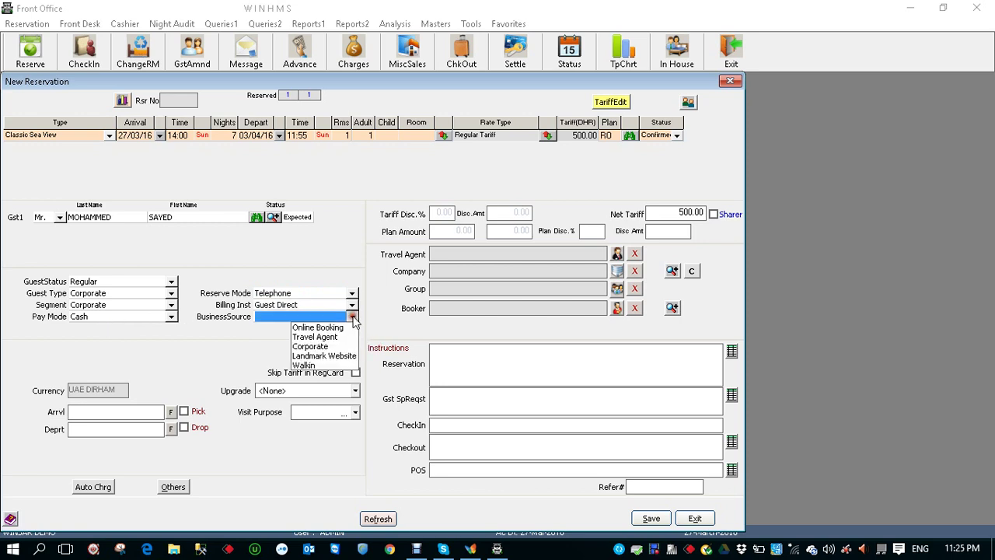
click(322, 348)
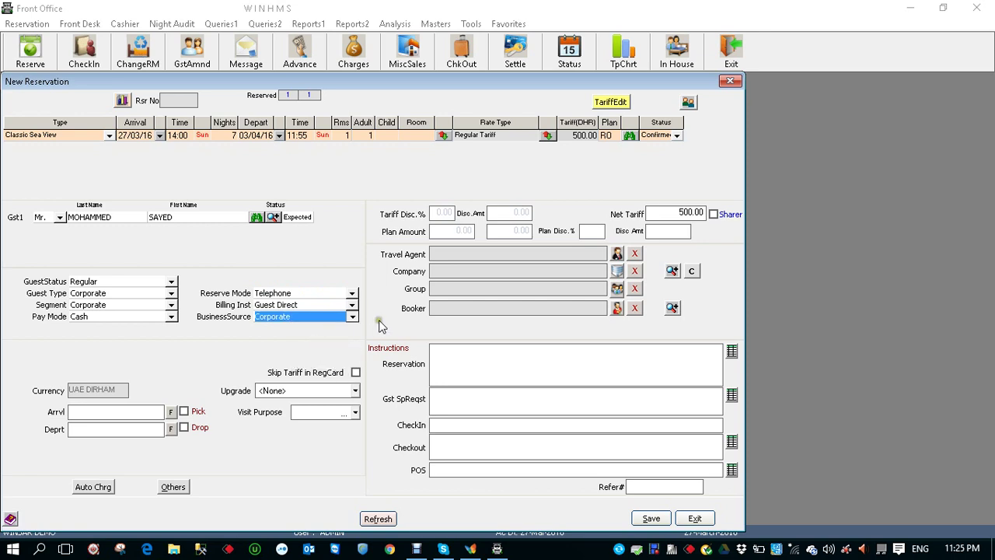
click(616, 272)
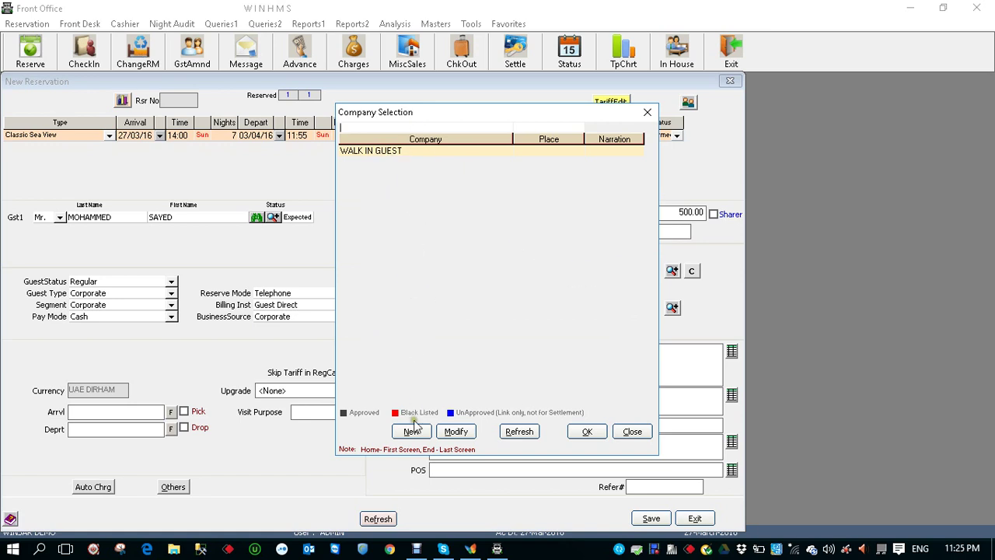
Create new company SAMSUNG CORPORATION of type Company, copying its name into Billing Name
click(409, 433)
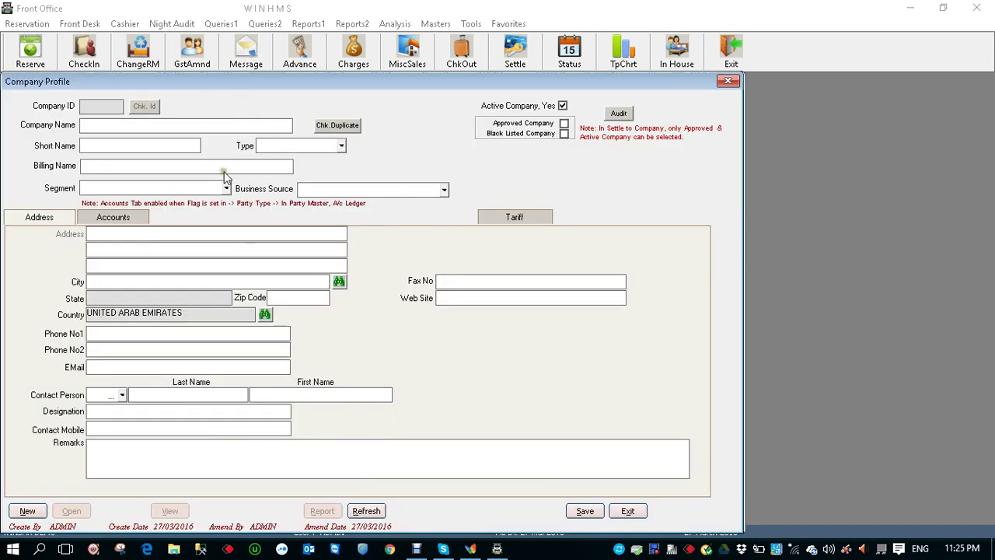
click(237, 125)
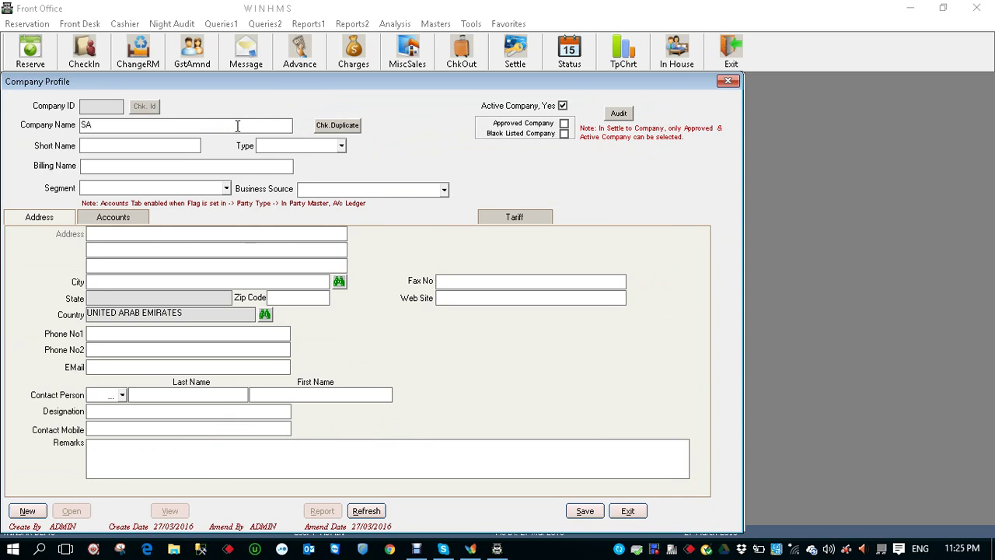
text(SAMSUNG CORPORATION)
click(180, 140)
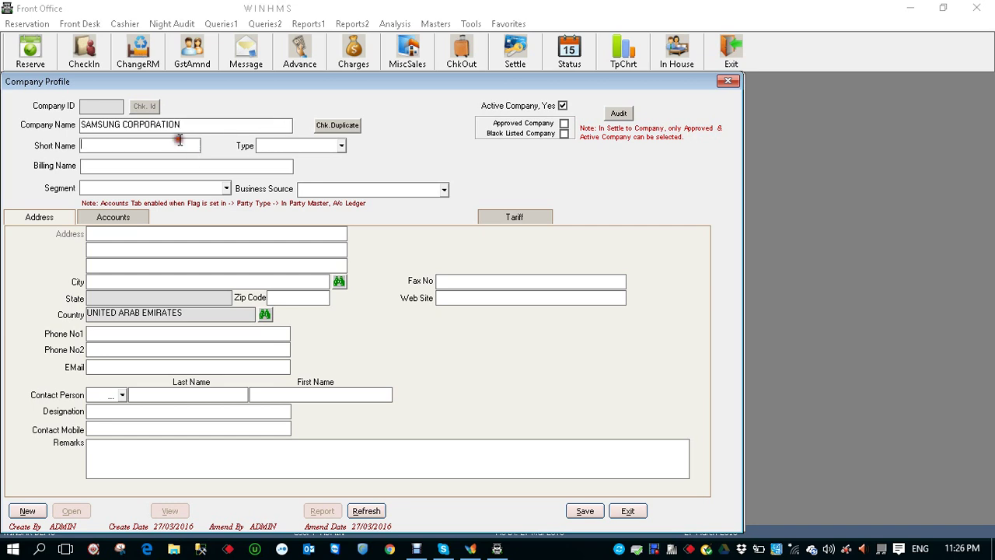
text(SAMSUNG)
click(340, 147)
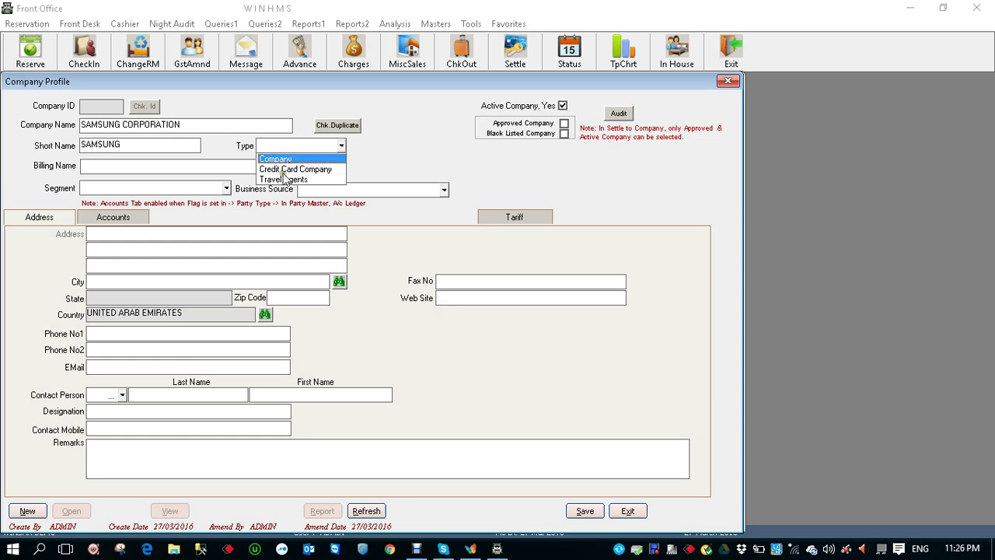
click(301, 160)
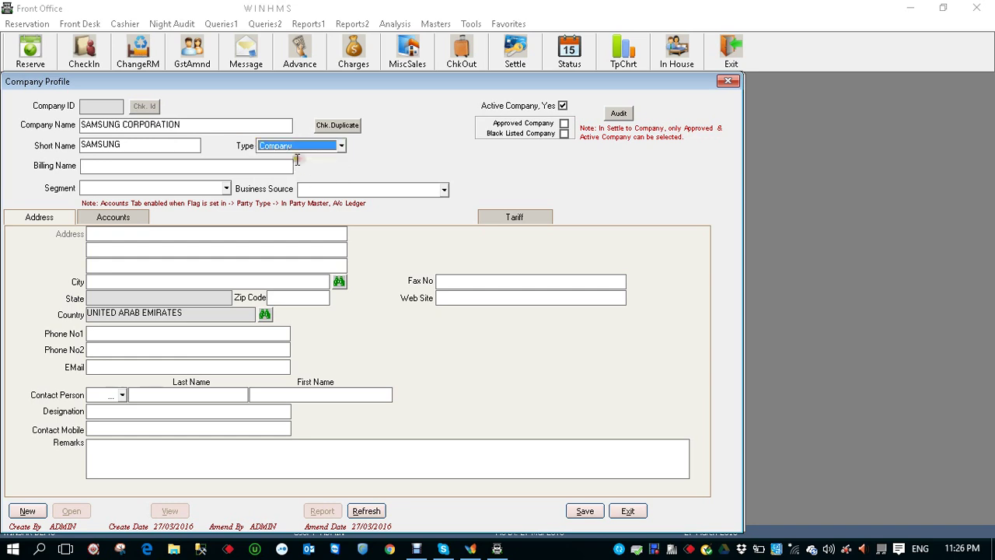
click(207, 166)
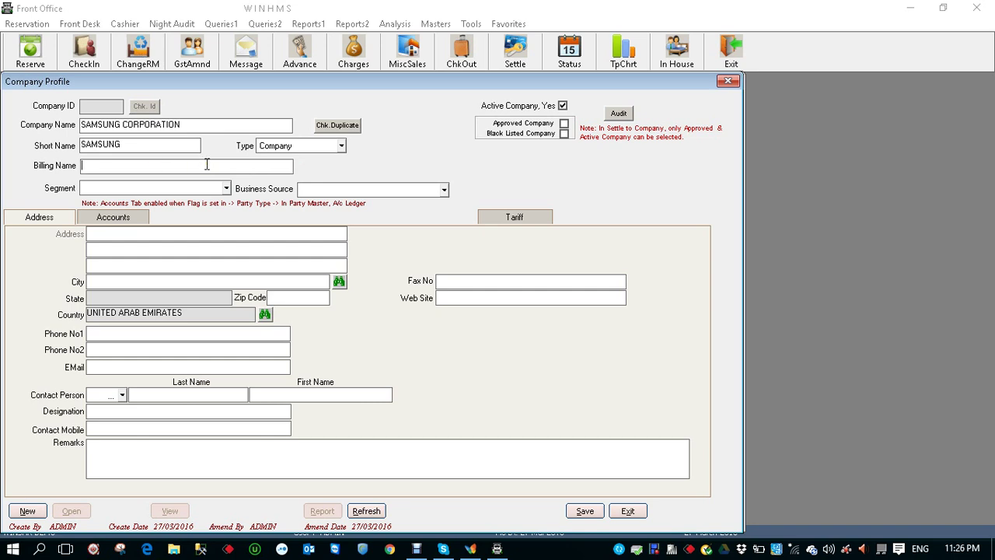
click(183, 126)
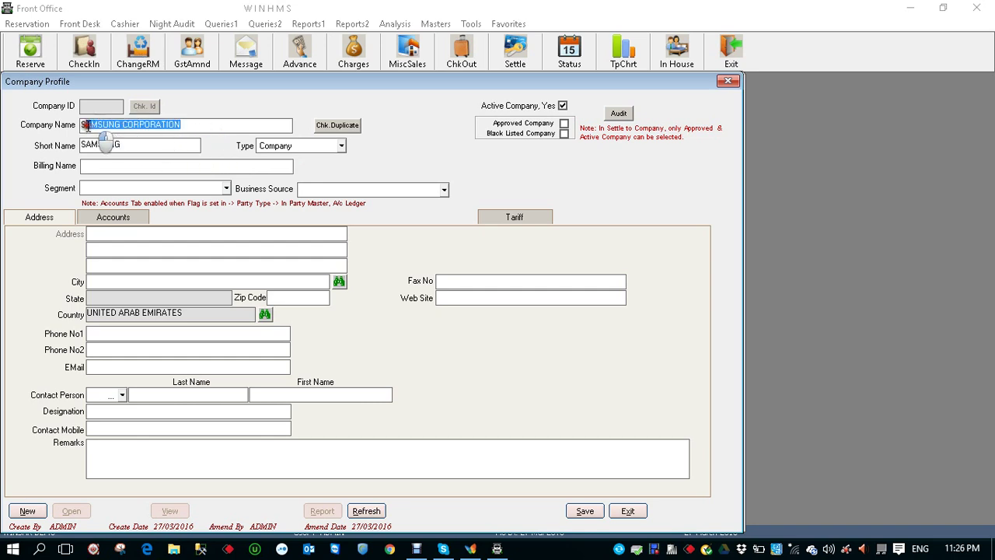
right_click(143, 125)
click(175, 171)
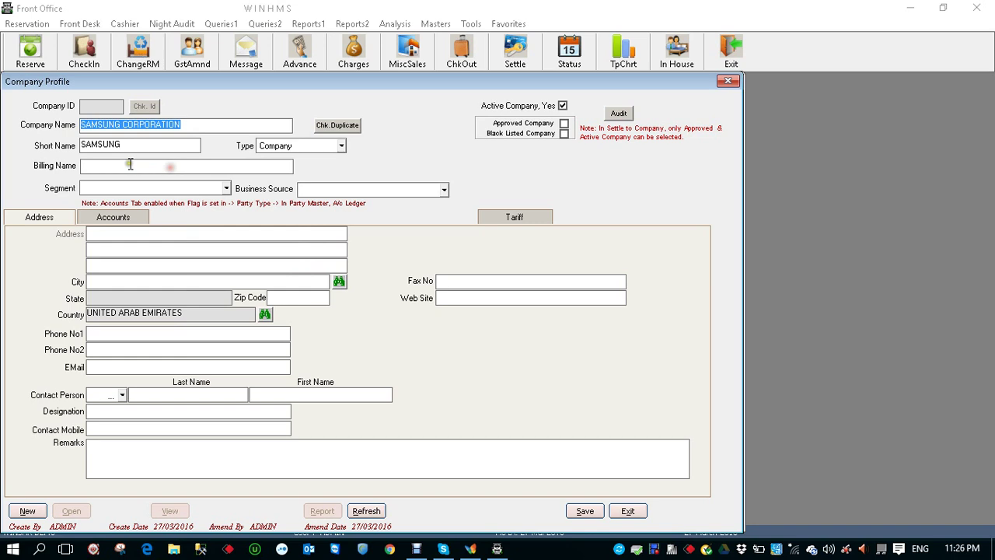
right_click(131, 168)
click(170, 226)
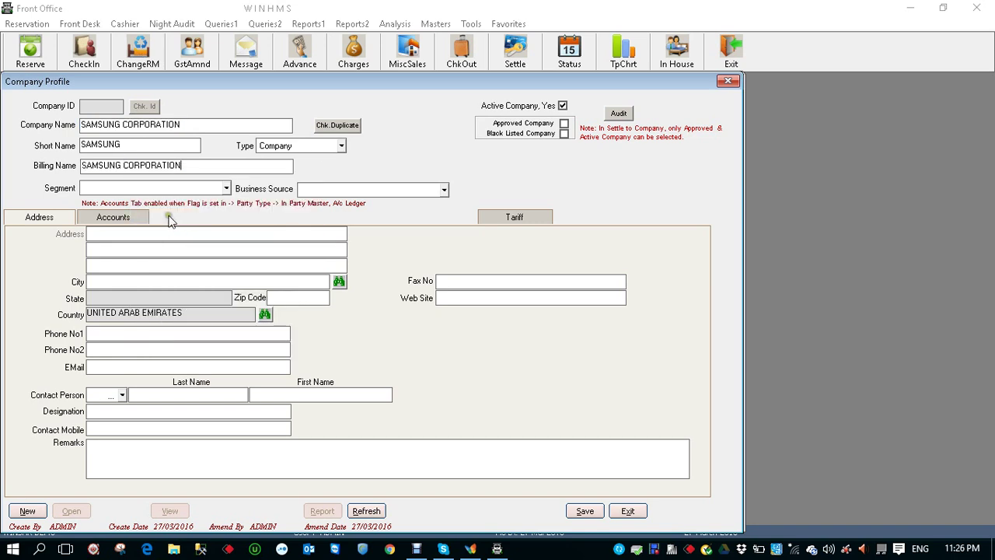
Give it Corporate segment and business source, CORPORATE COMPANY sub ledger, and save it
click(226, 189)
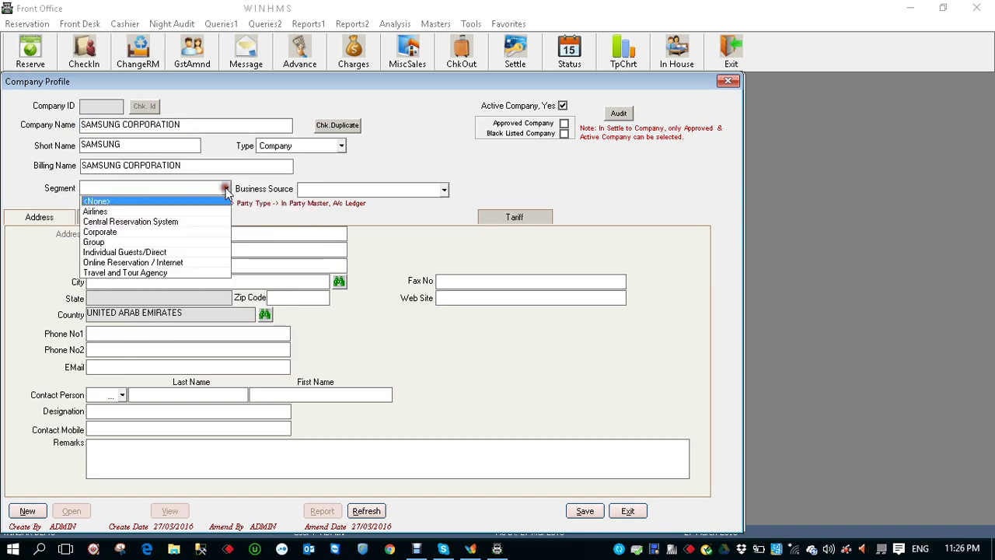
click(126, 233)
click(444, 189)
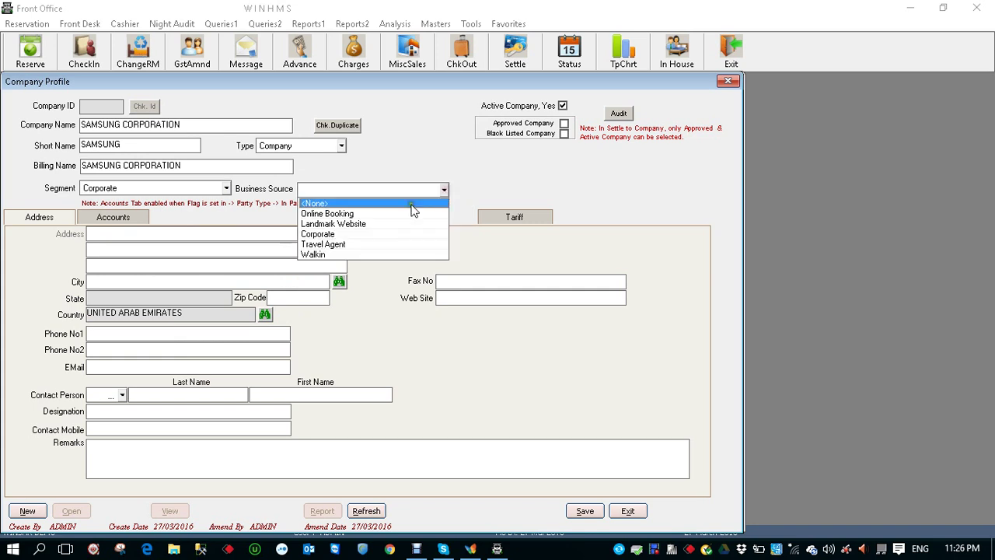
click(324, 234)
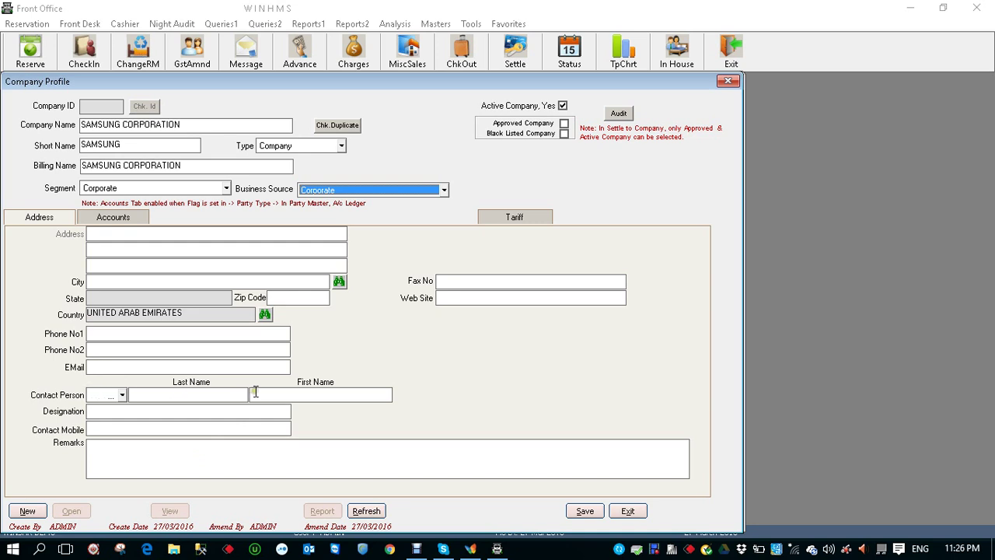
click(133, 220)
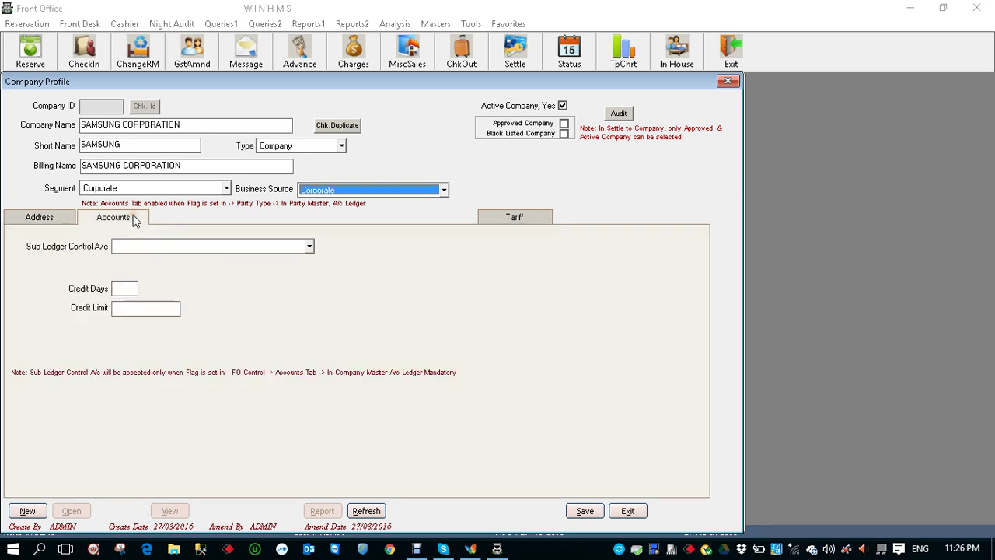
click(309, 247)
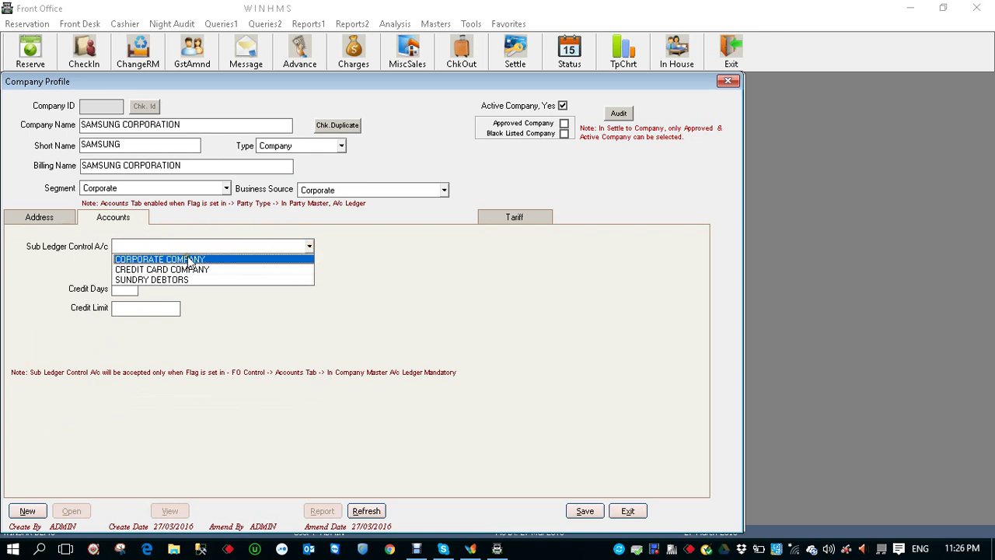
click(190, 261)
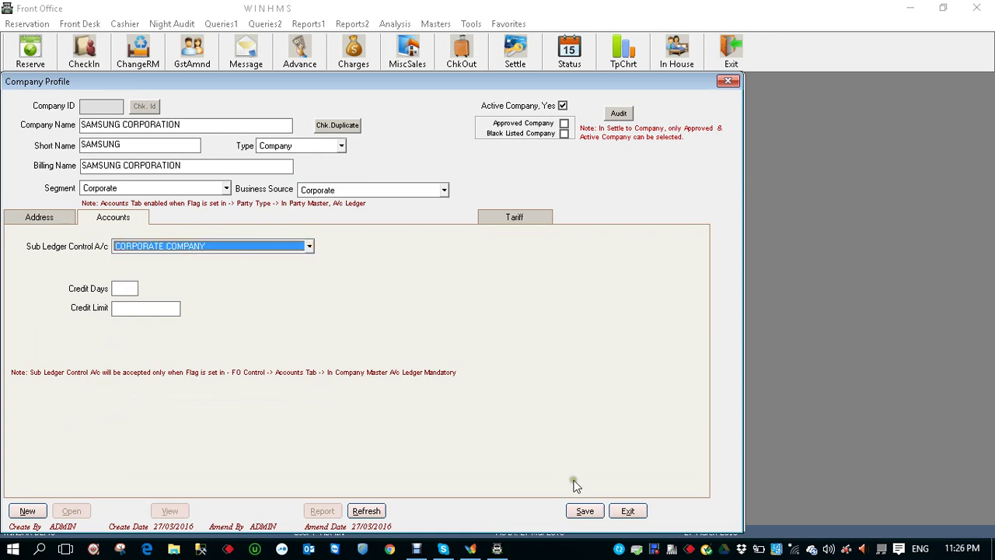
click(585, 511)
click(514, 314)
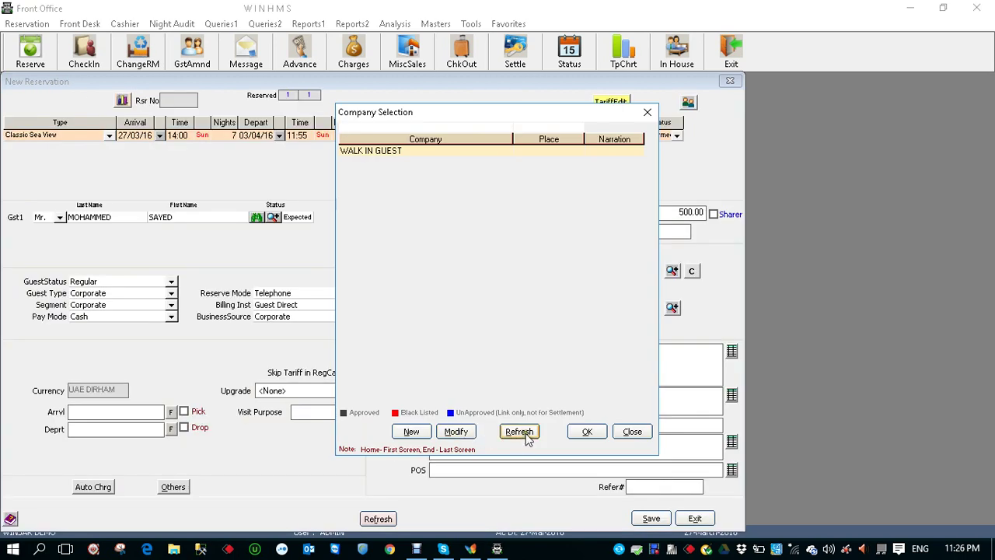
click(522, 434)
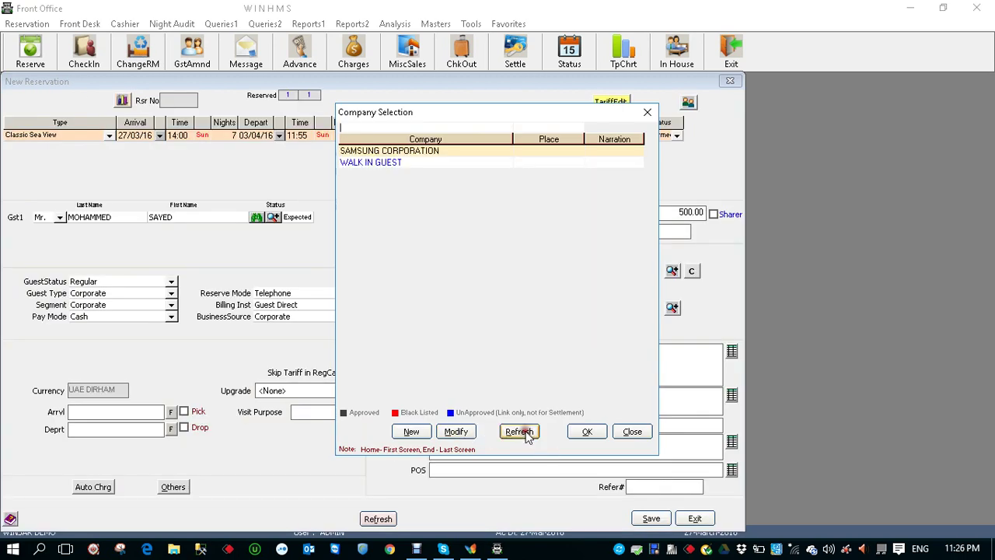
Pick SAMSUNG CORPORATION from Company Selection as the reservation's company
click(432, 151)
double_click(432, 151)
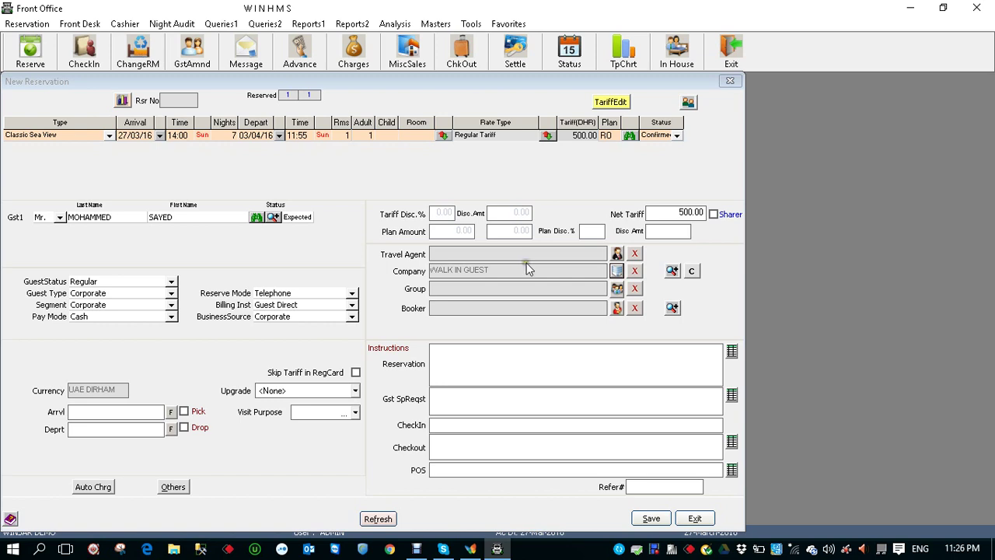
click(616, 270)
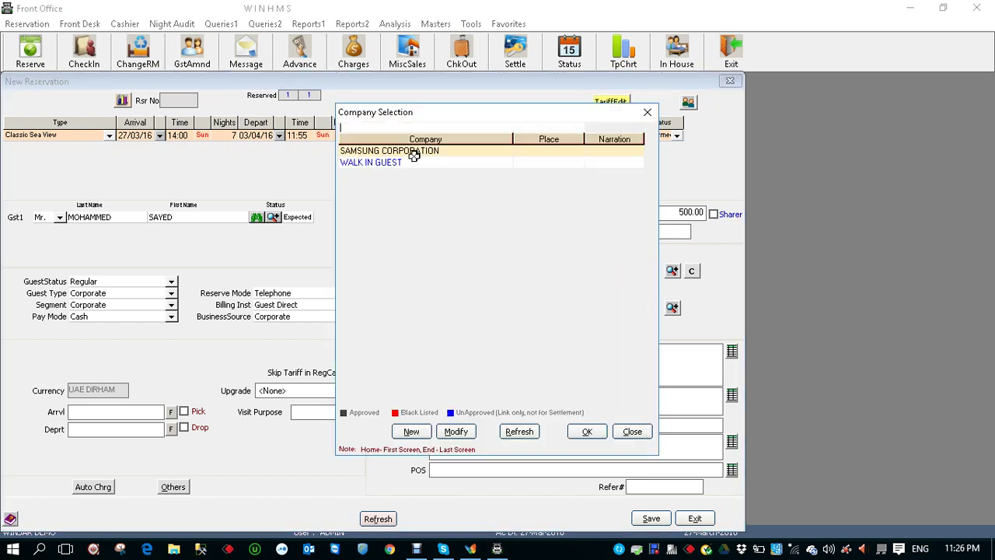
click(420, 150)
double_click(420, 151)
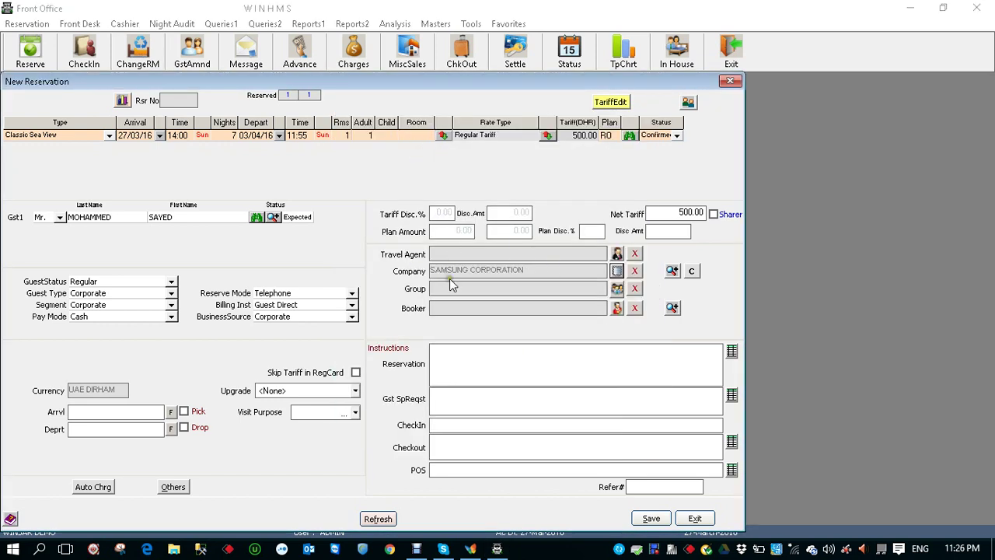
Enter instructions: PROVIDE EXTRA BED, INTERNET request, check-in, key handover at checkout, and BB POS note
click(512, 356)
text(PROVIDE EXTRA BED)
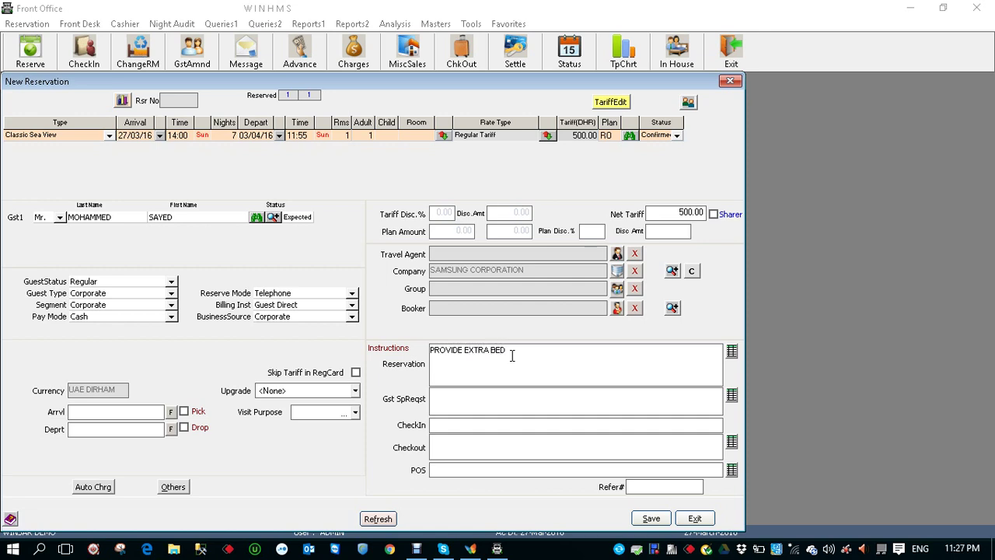
click(558, 399)
text(INTERNET)
click(548, 421)
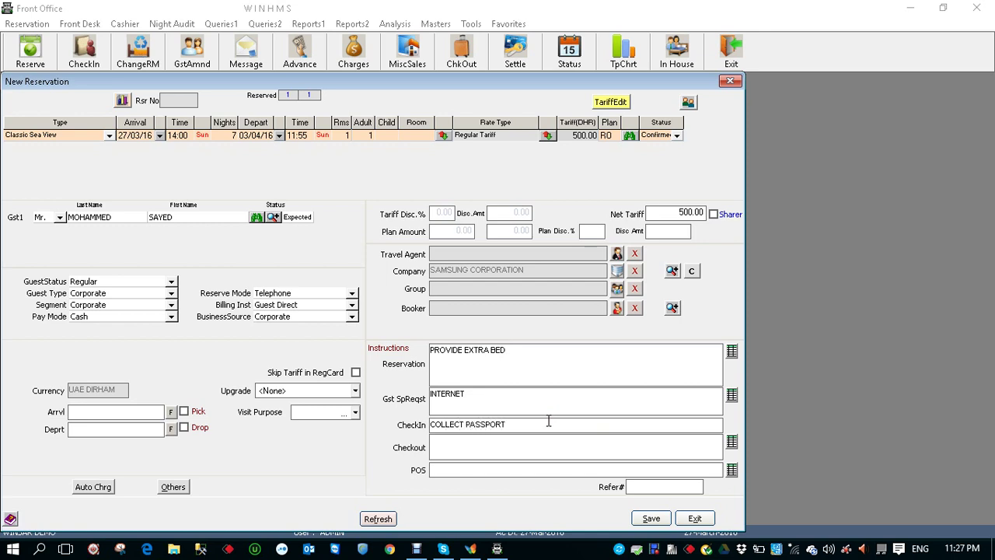
click(524, 444)
text(HANDOVER THE PASSPORT / COLLECT THE)
text(ROOM KEY)
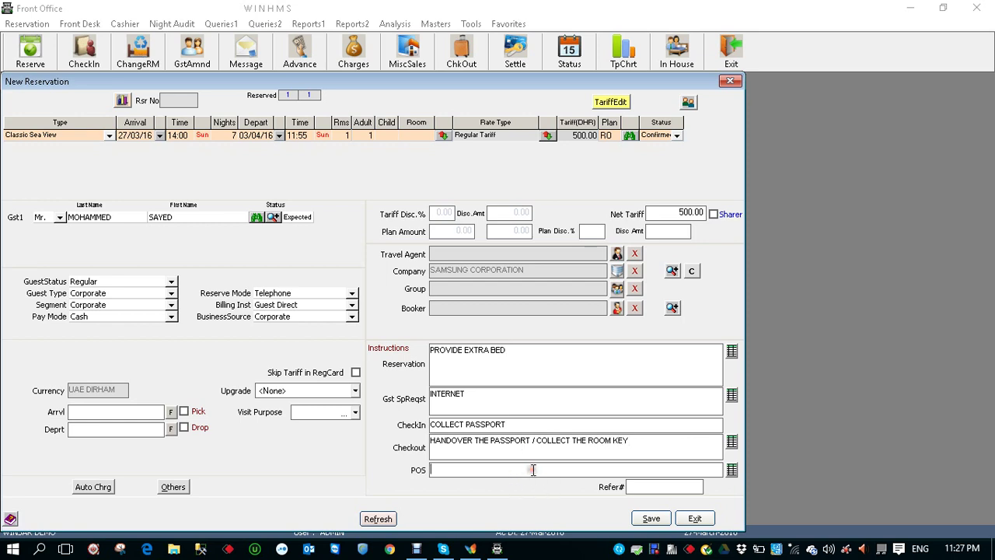
click(533, 469)
text(BB FREE / REST ON PA)
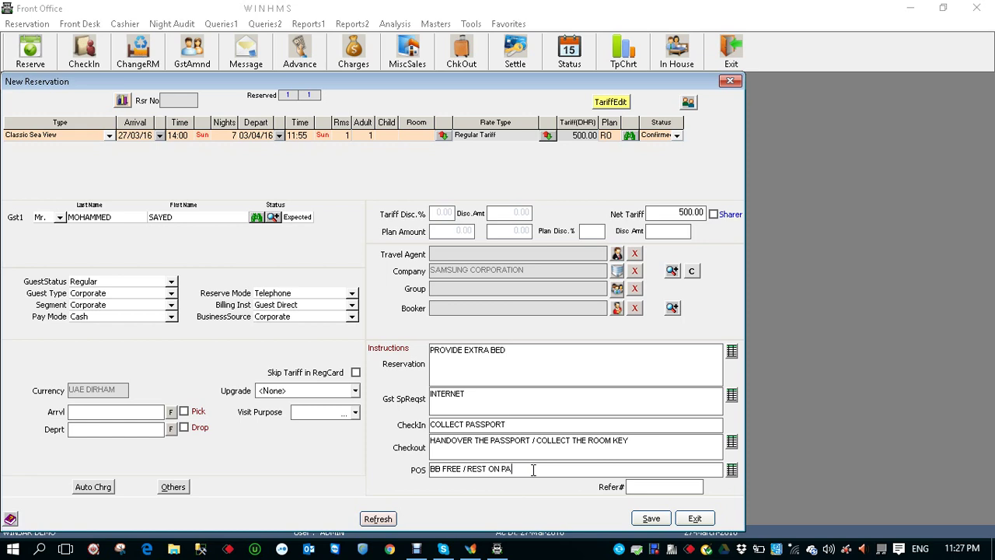
text(COST)
Change the meal plan from RO to BB (Bed and Breakfast), keeping the status Confirmed
click(629, 137)
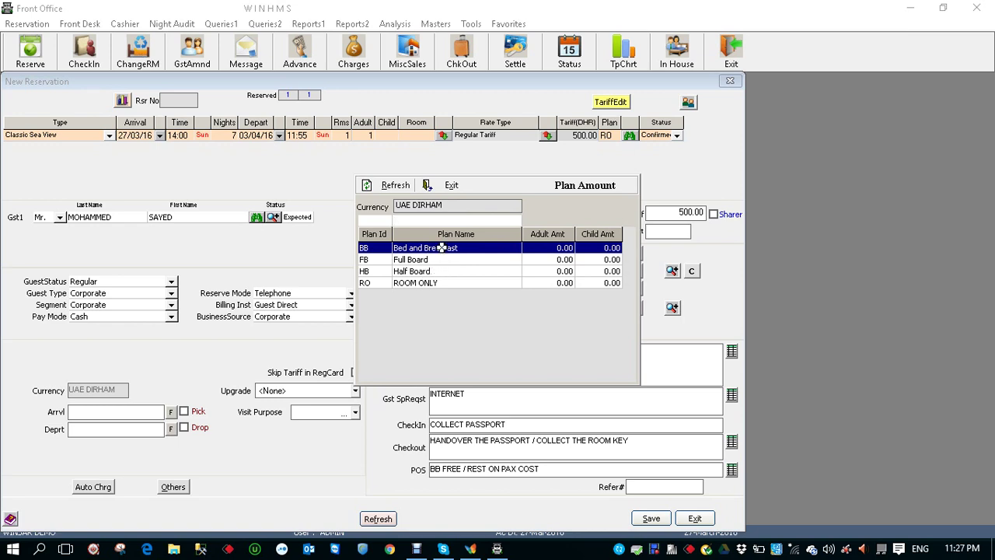
double_click(439, 247)
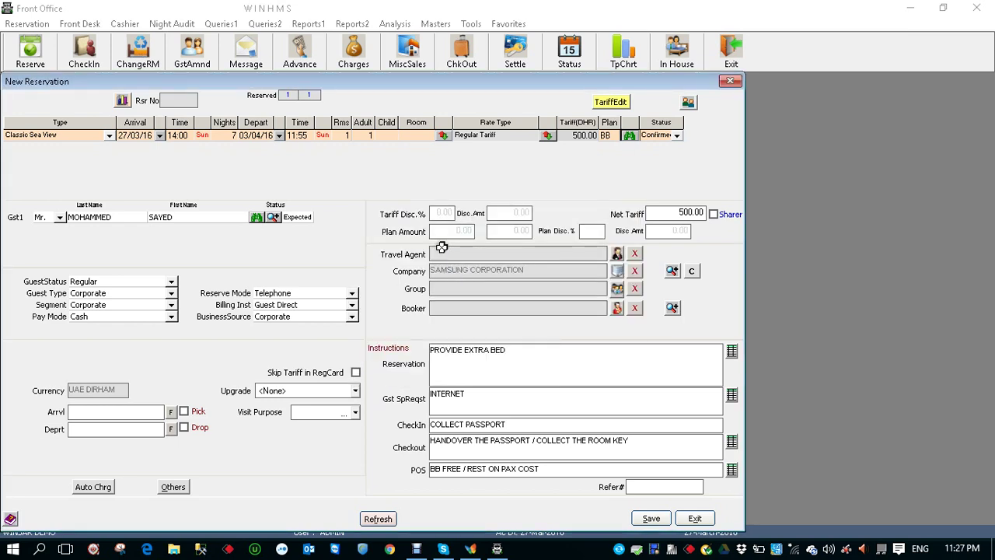
click(676, 136)
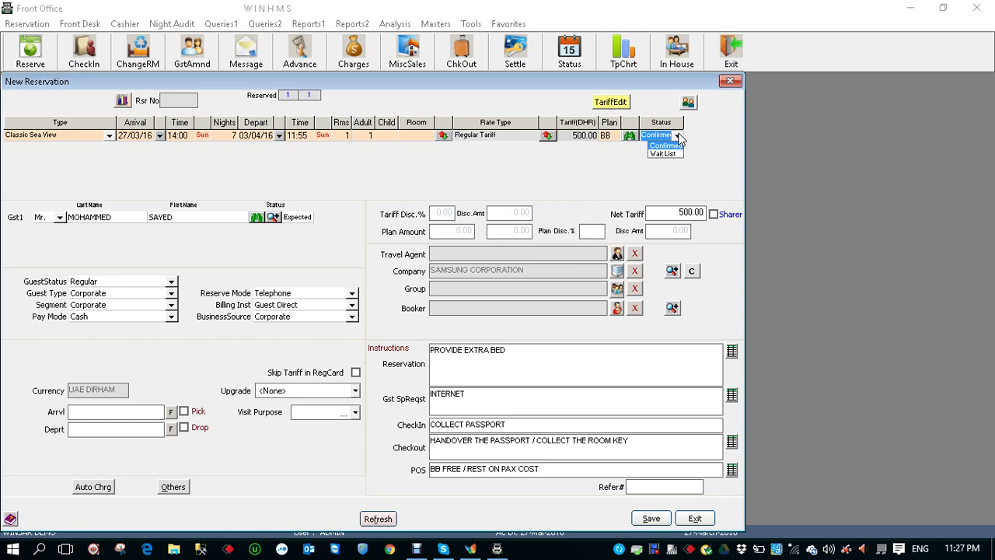
click(678, 136)
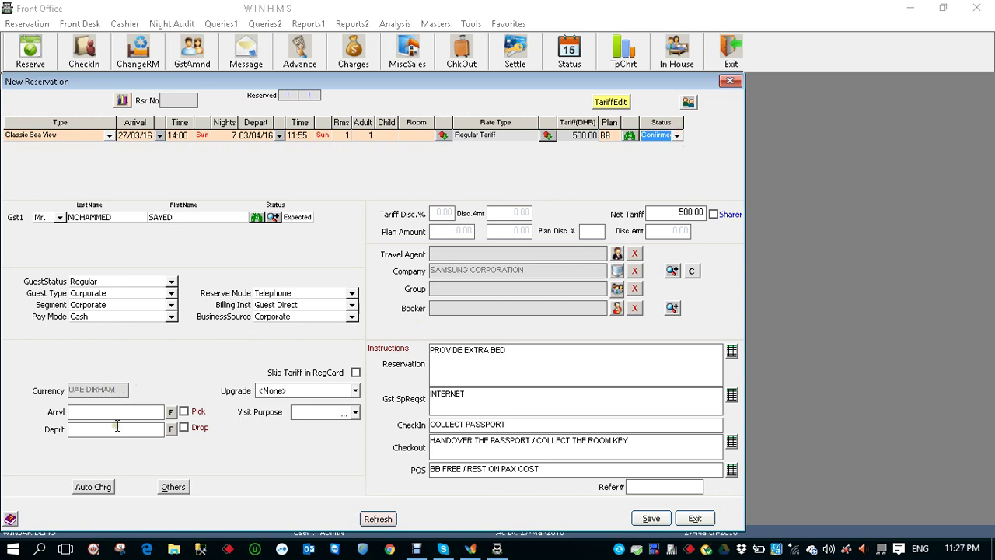
Enter arrival flight EK - 123 1600HRS with pickup and departure flight EK - 124 1200HRS
click(92, 412)
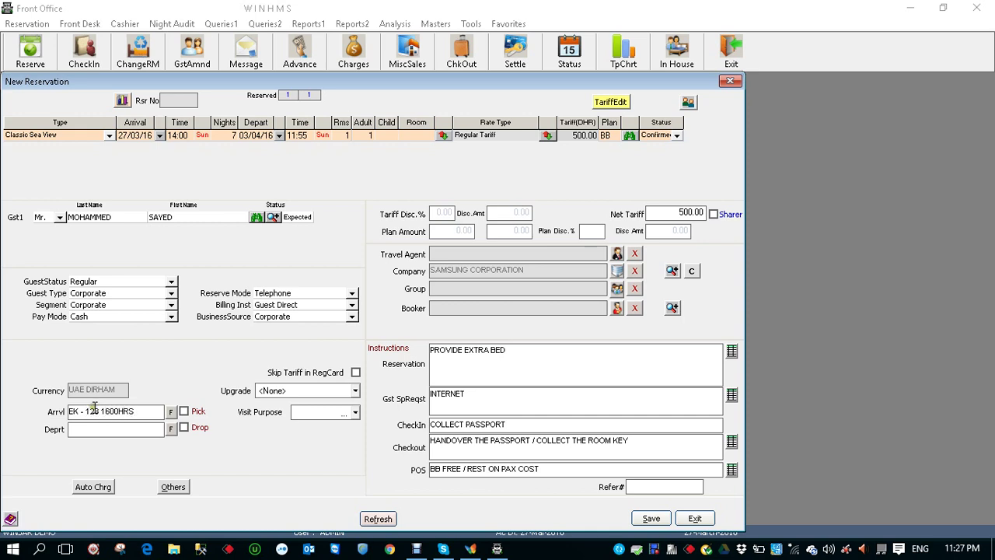
click(184, 411)
click(140, 430)
text(EK - 124 1200HRS)
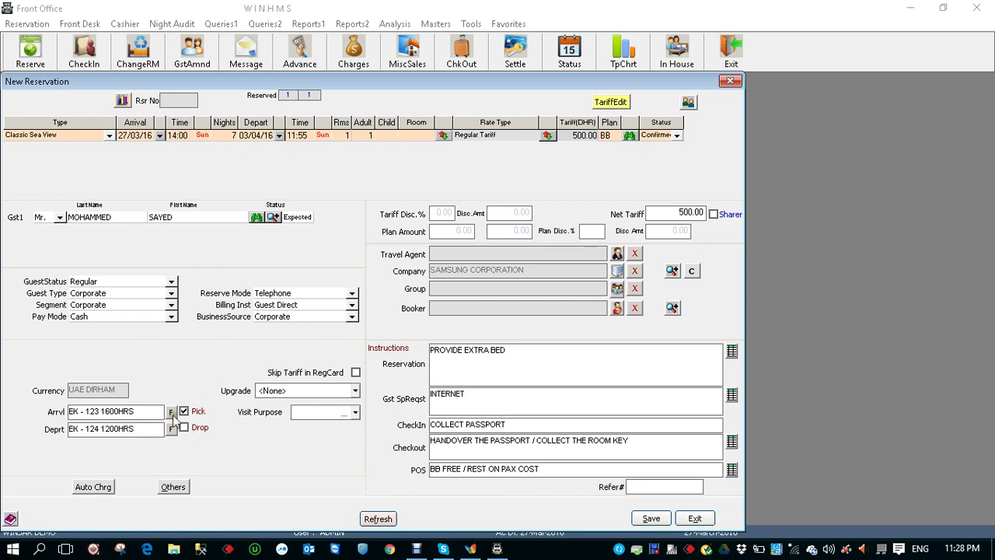
Fill in the booking's reference number in the Refer# field
click(643, 486)
click(651, 518)
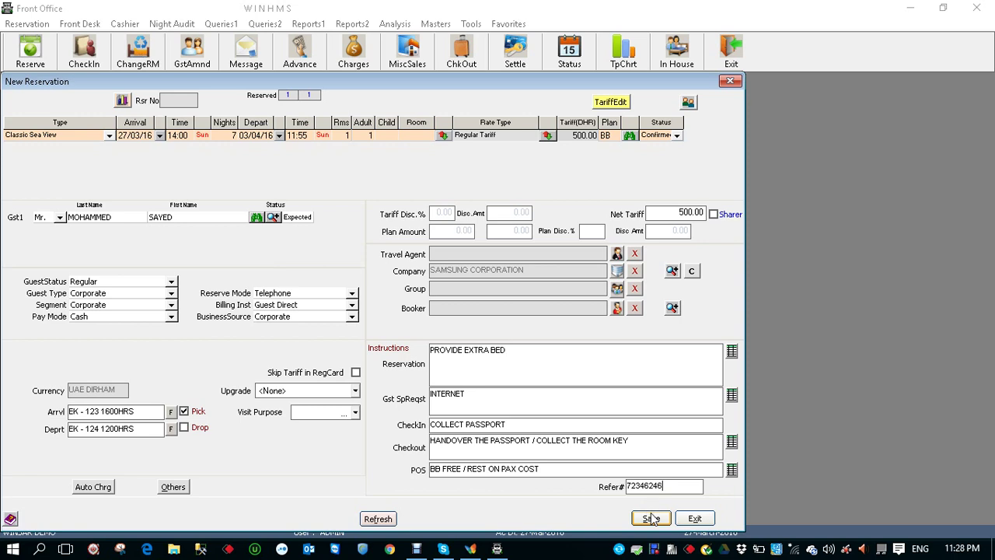
Save the booking as Reservation No 17 and acknowledge the 'Reservation is made' message
click(652, 519)
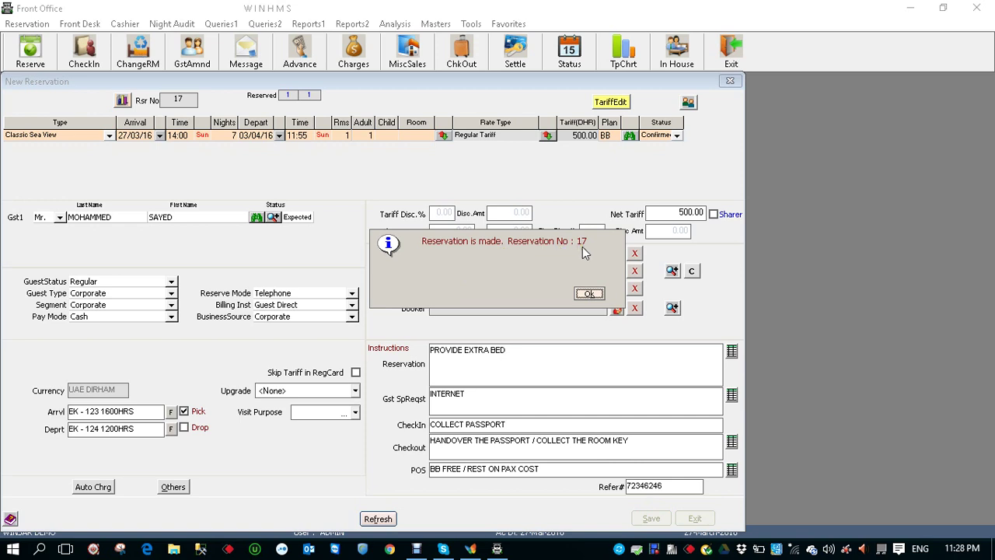
click(588, 293)
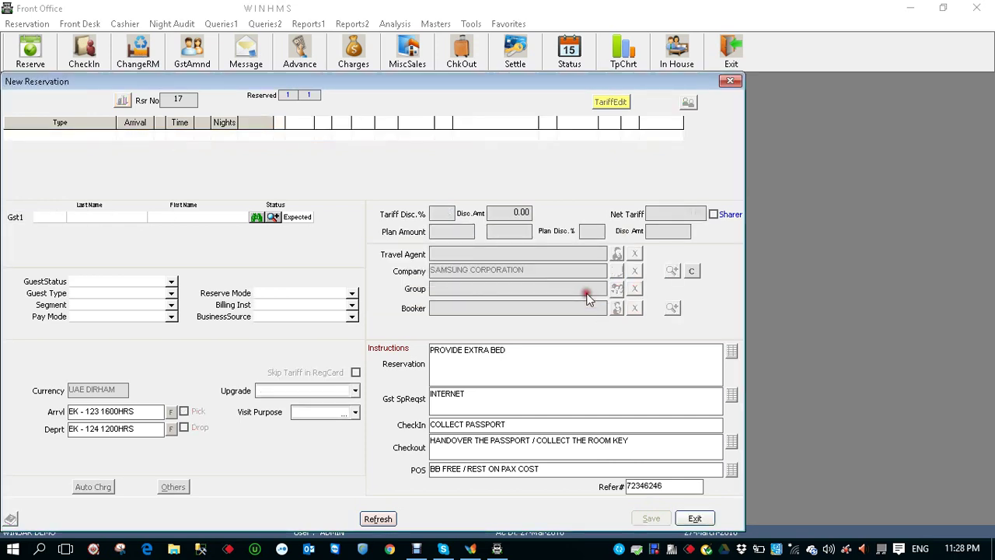